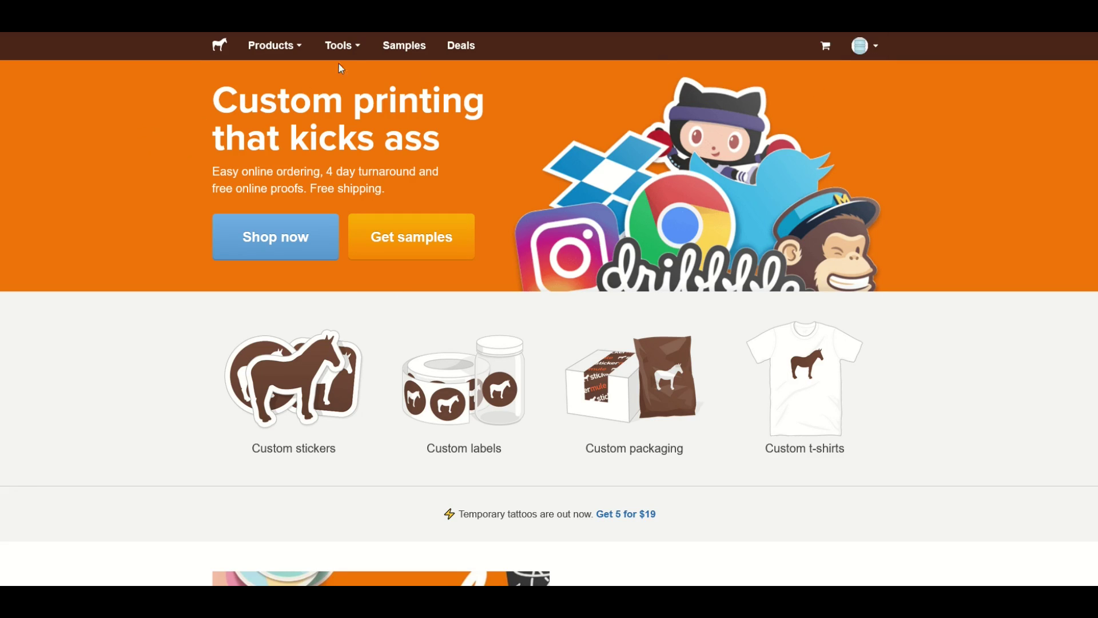
Step: Reveal the Products and Tools menus listing Studio, Trace, Upscale and Redraw
mouse_move(244, 59)
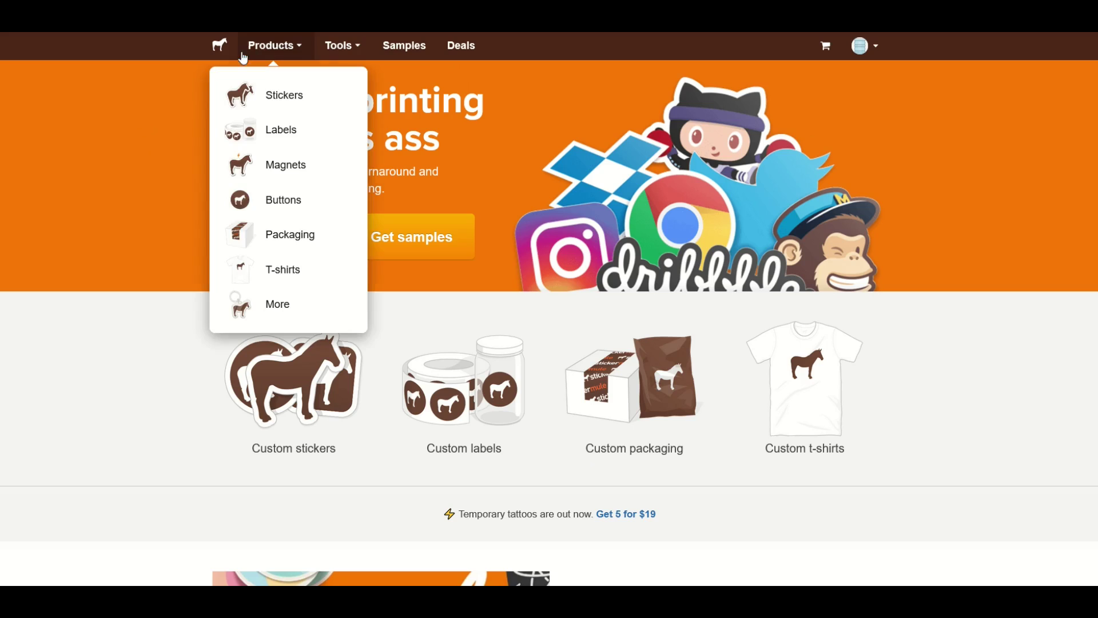
mouse_move(338, 52)
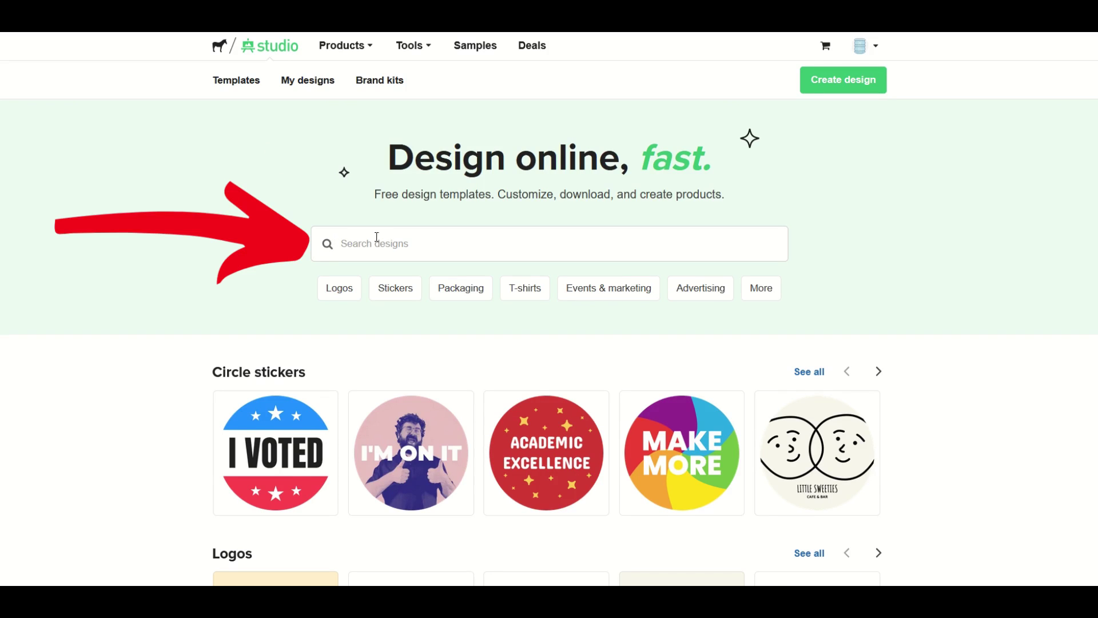
scroll(338, 235, "down", 4)
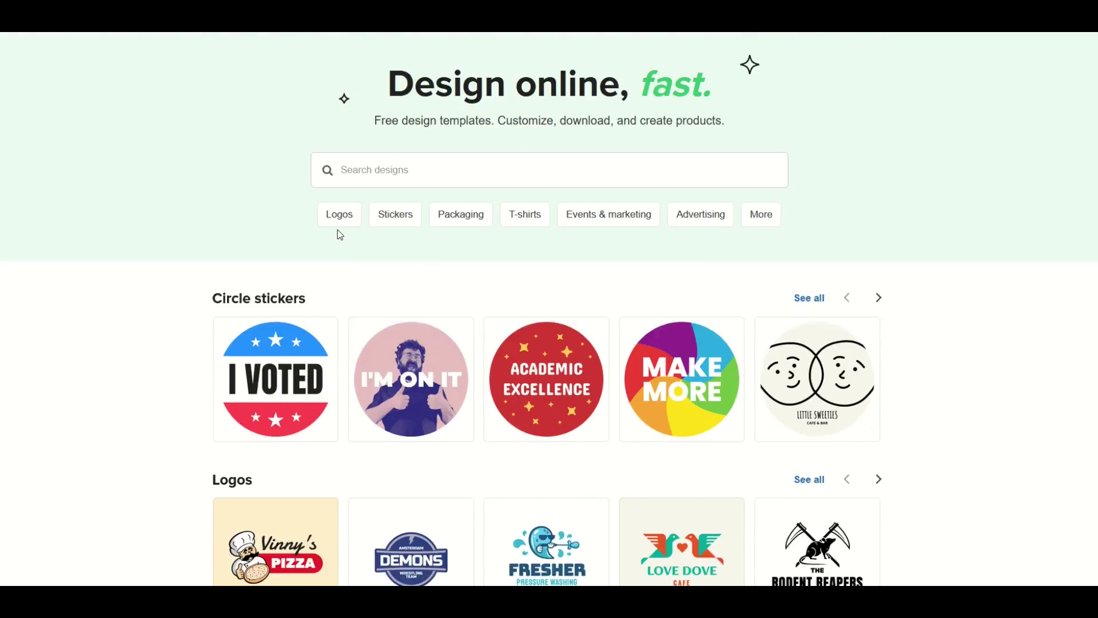
mouse_move(228, 185)
scroll(218, 201, "down", 1)
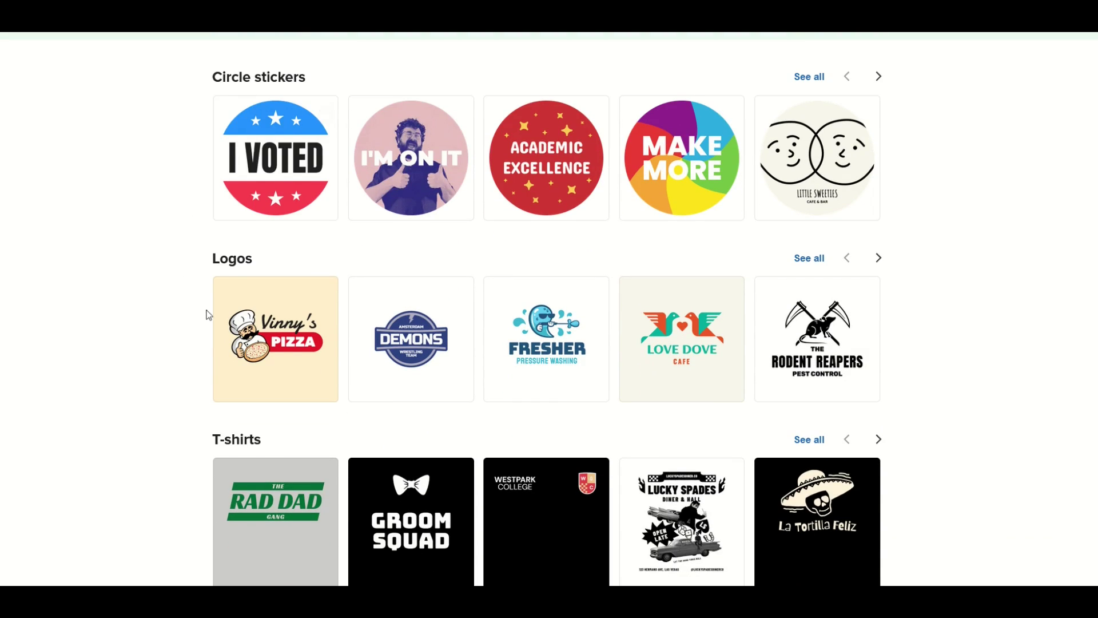
scroll(188, 321, "down", 3)
scroll(189, 343, "down", 3)
scroll(189, 343, "up", 8)
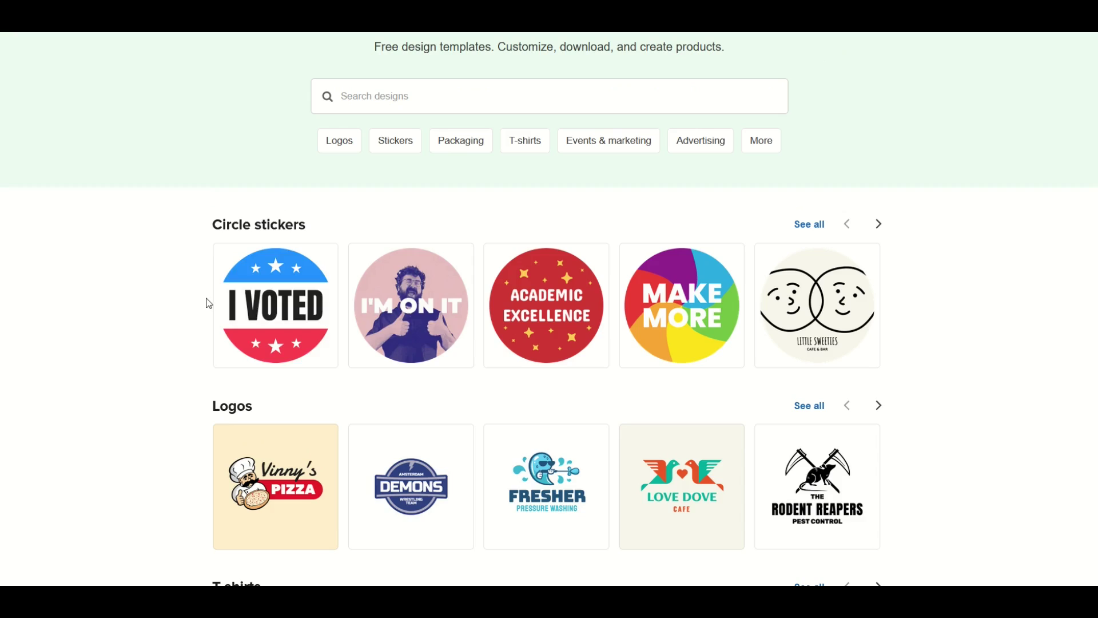
mouse_move(463, 303)
scroll(405, 240, "down", 4)
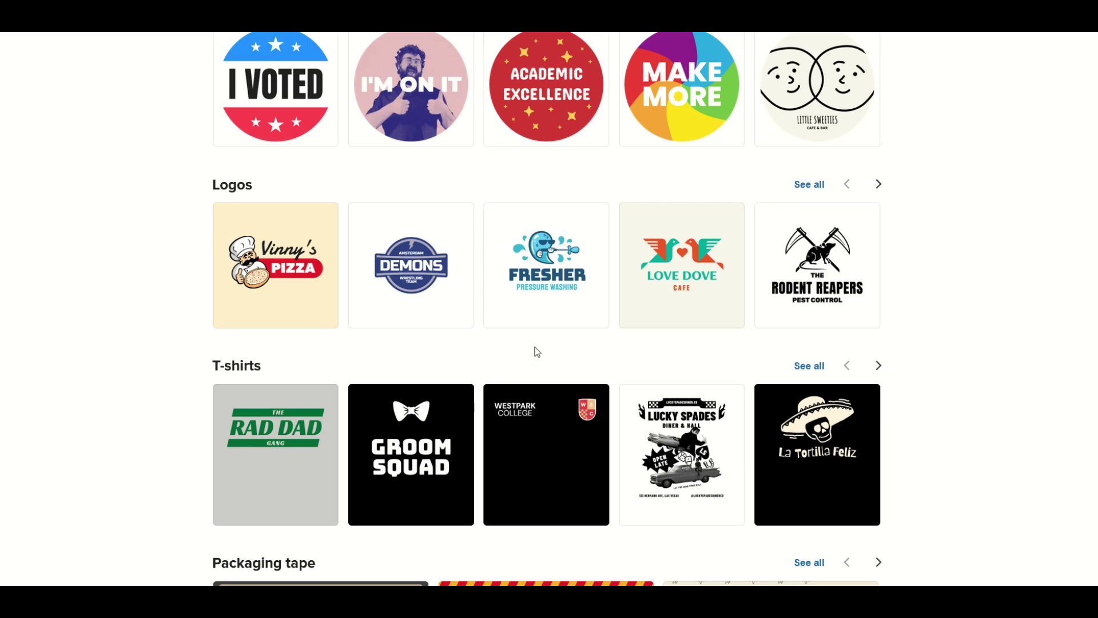
Step: Start a Fresher logo design and spread out the mascot, FRESHER heading and two-line subtitle
left_click(541, 269)
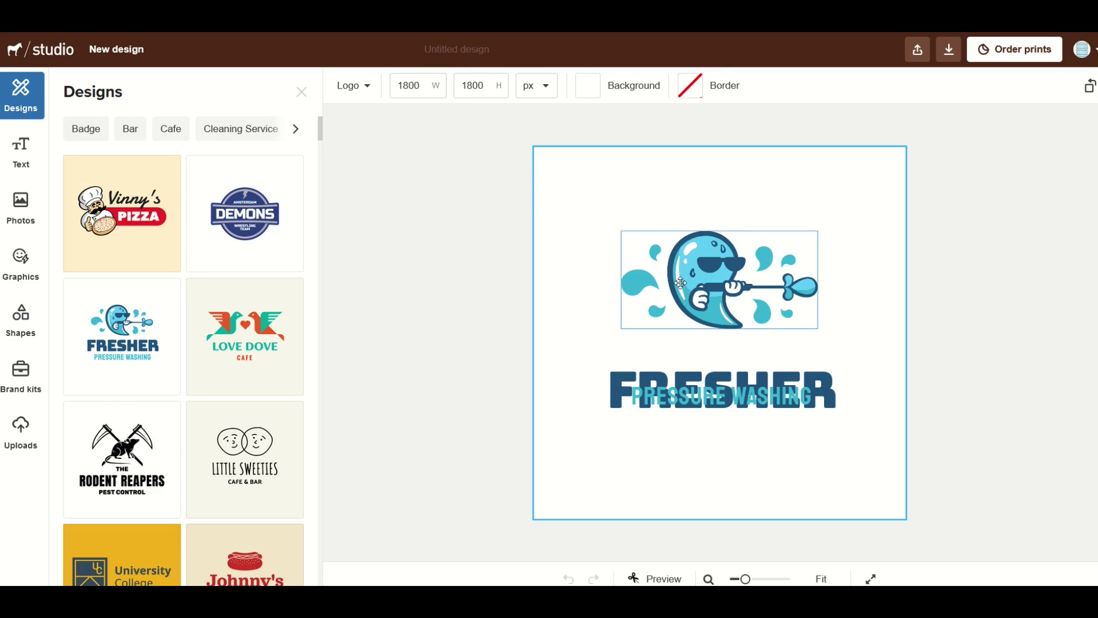
left_click_drag(681, 283, 651, 273)
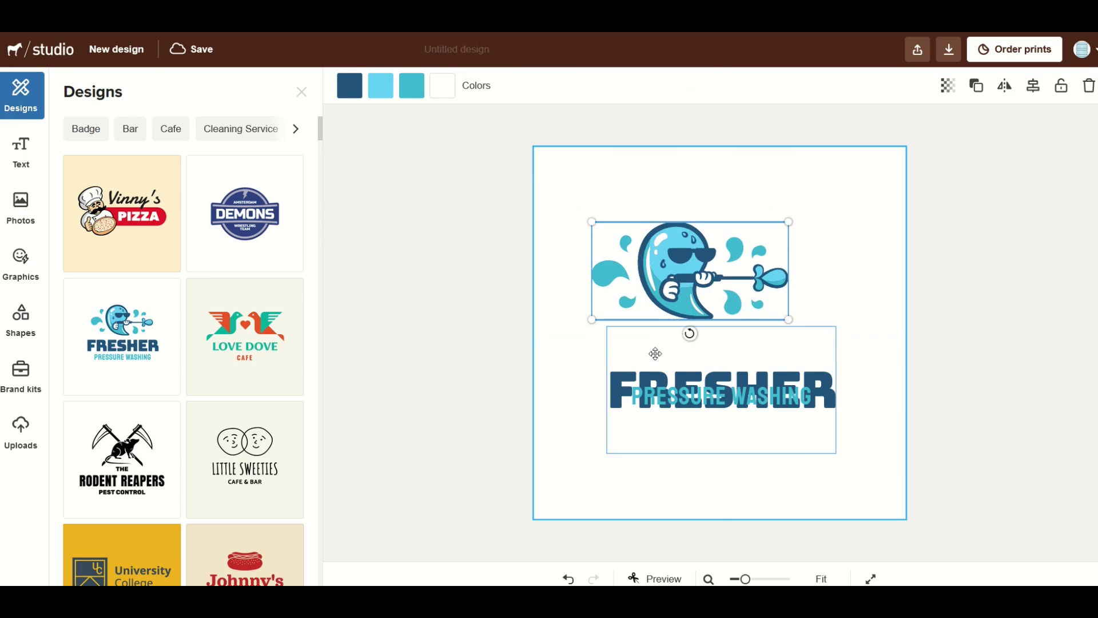
left_click_drag(656, 375, 656, 332)
left_click_drag(675, 394, 679, 444)
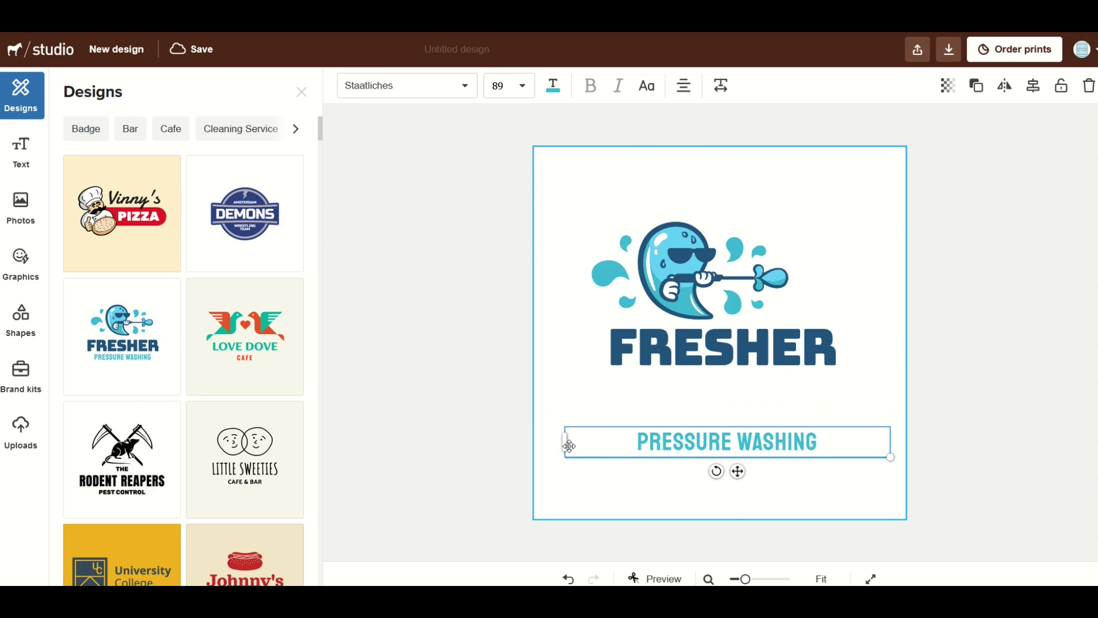
left_click_drag(565, 442, 724, 444)
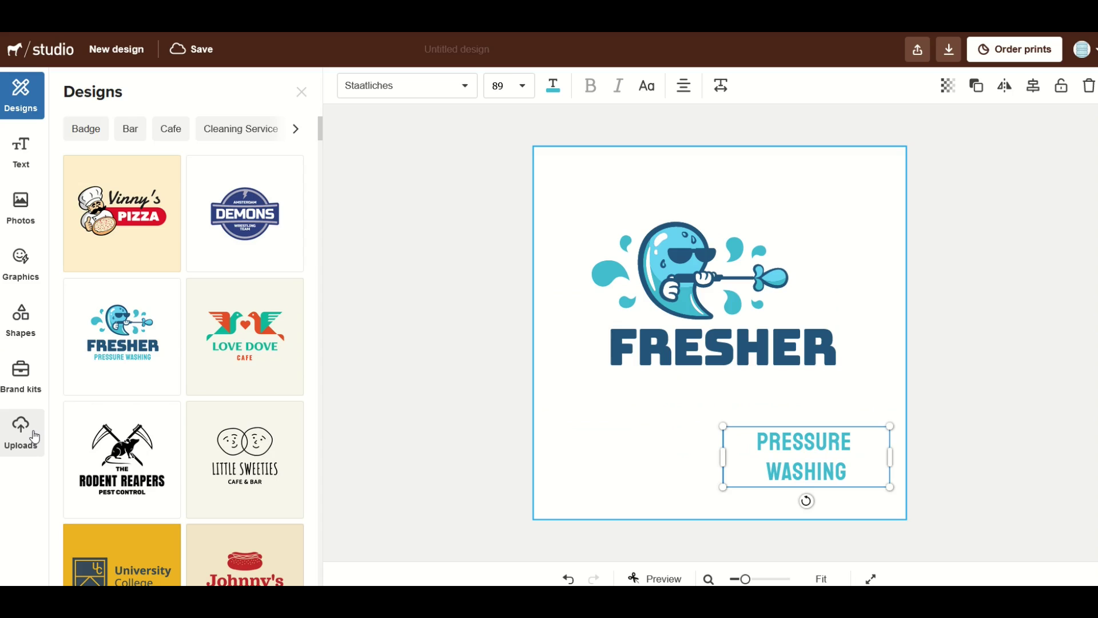
left_click(681, 253)
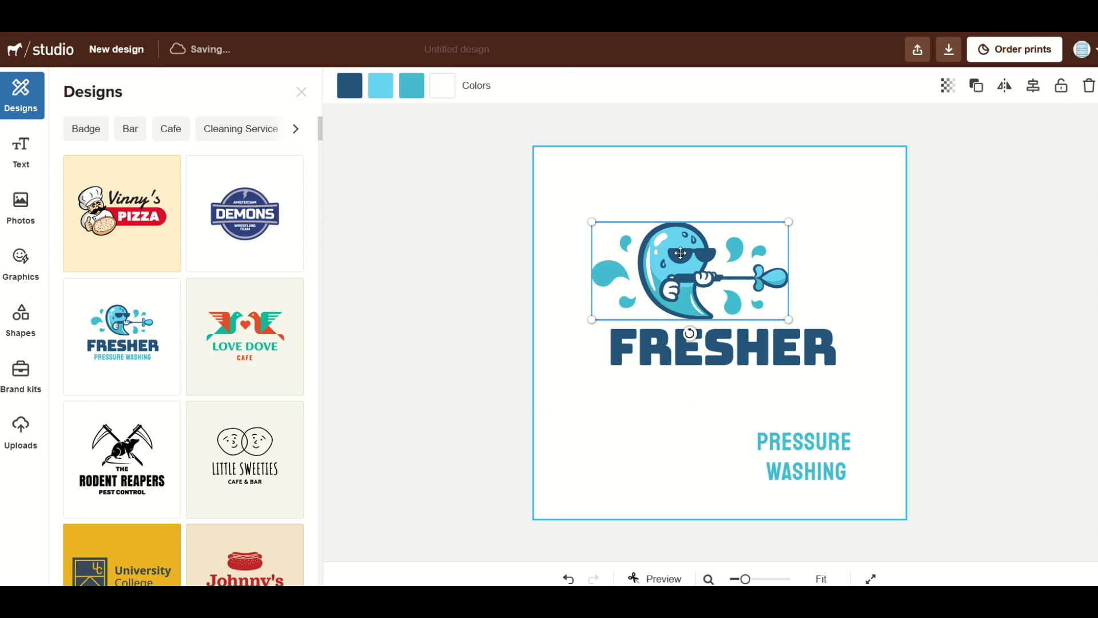
Step: Delete the mascot and search the graphics library for 'water'
key("Delete")
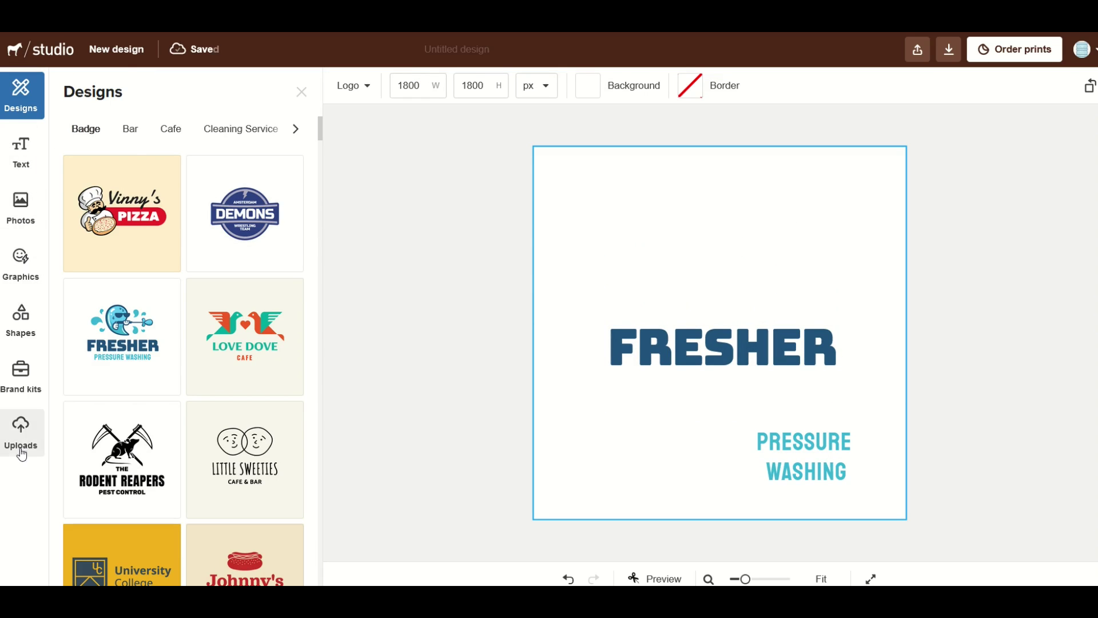
left_click(23, 262)
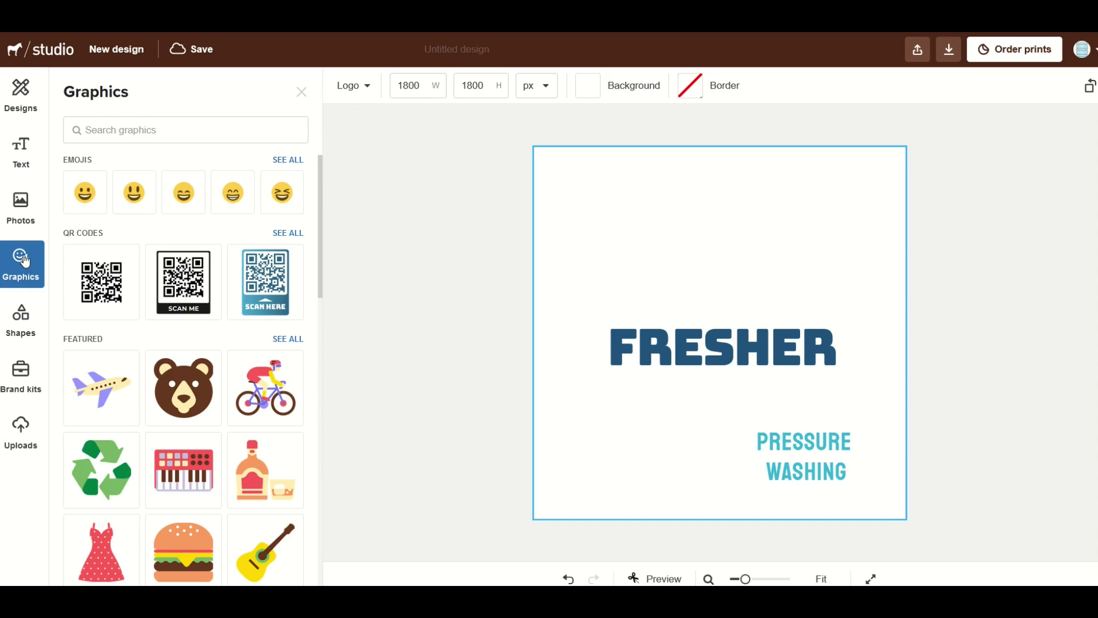
scroll(148, 441, "down", 6)
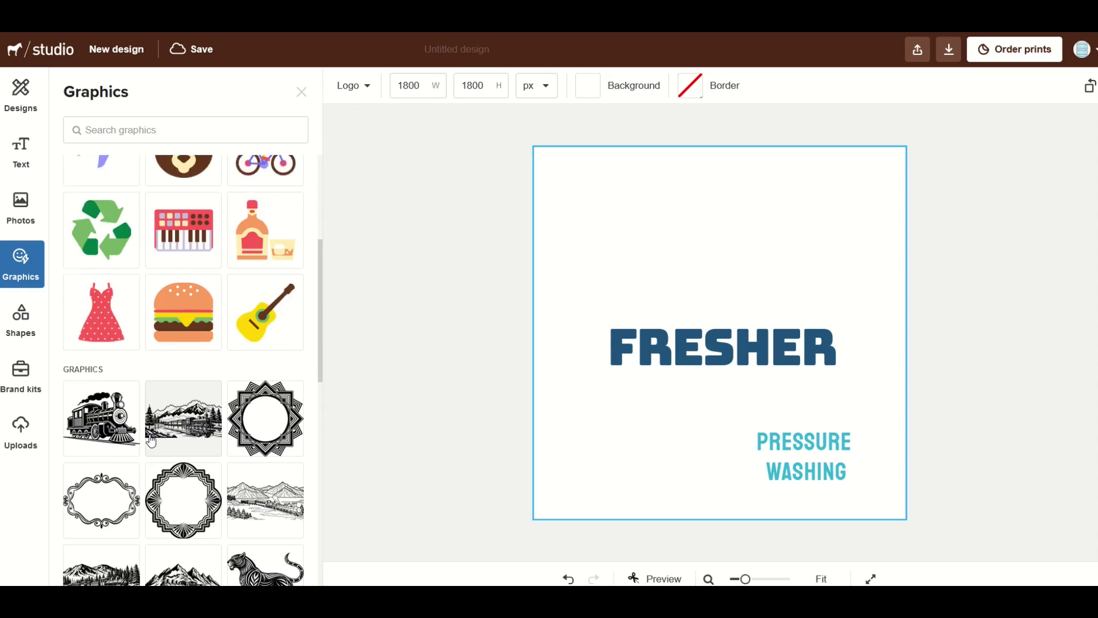
scroll(143, 400, "up", 6)
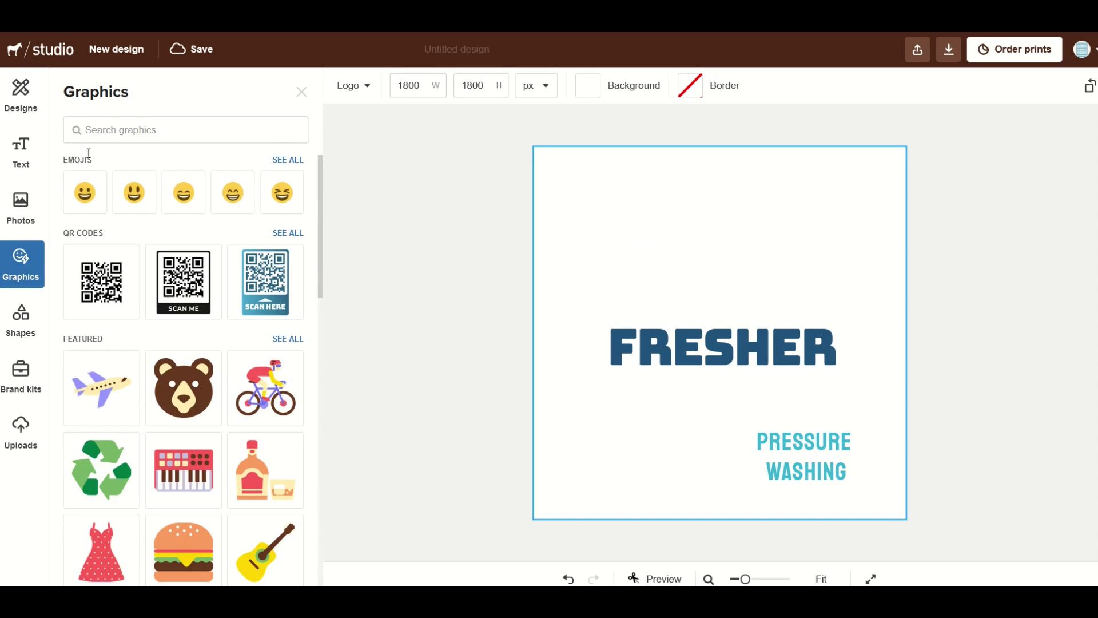
left_click(102, 132)
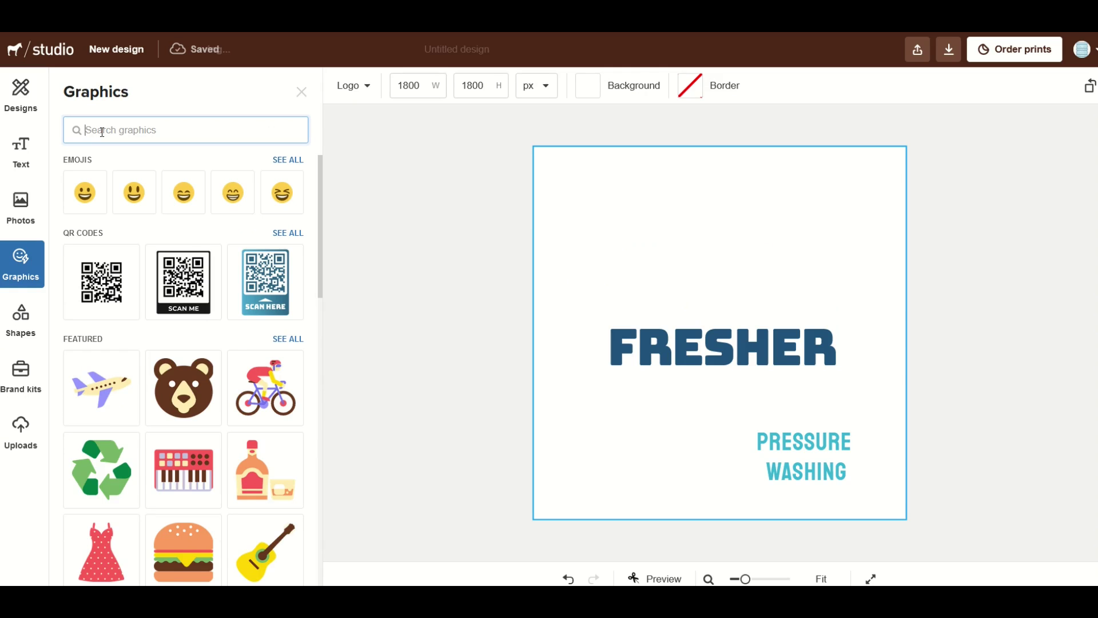
type("water")
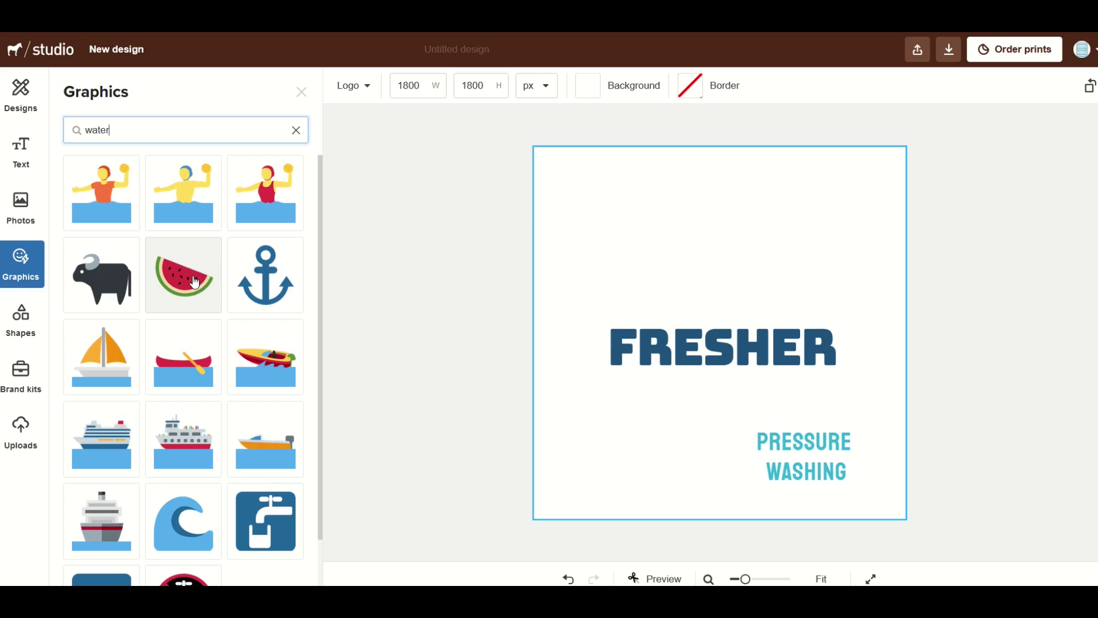
scroll(195, 289, "down", 2)
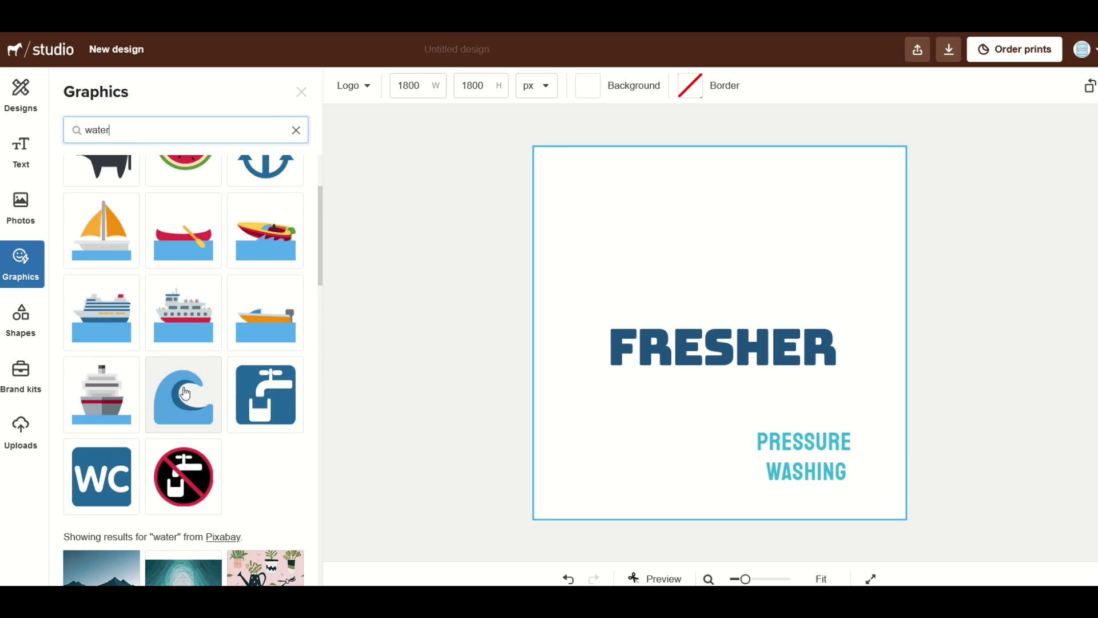
Step: Add the blue wave graphic and enlarge it beside the subtitle
left_click(152, 416)
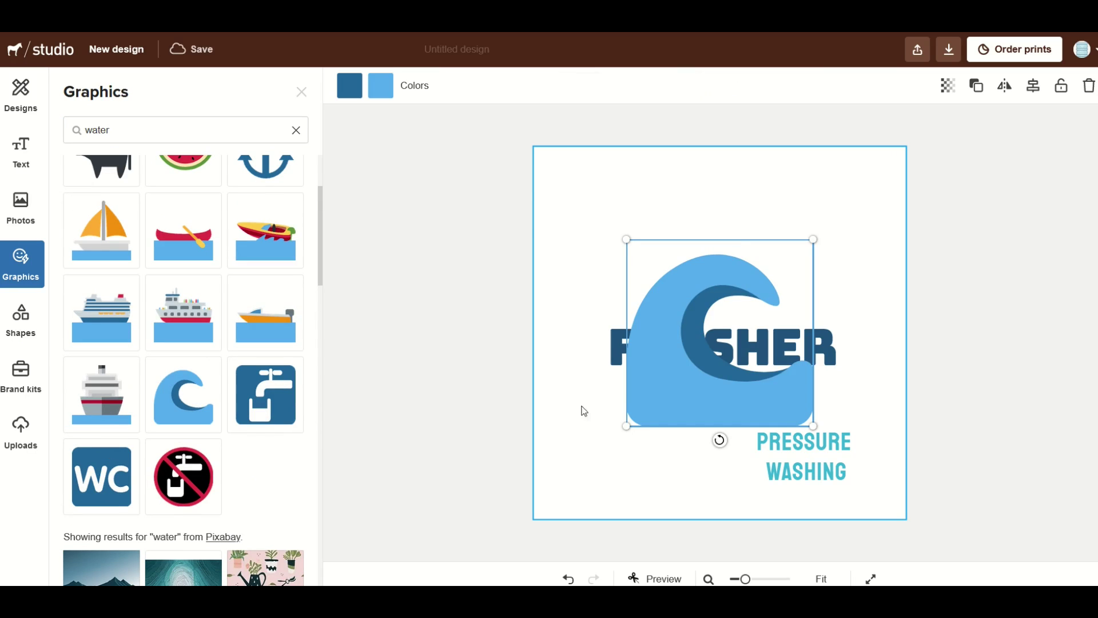
left_click_drag(661, 399, 608, 418)
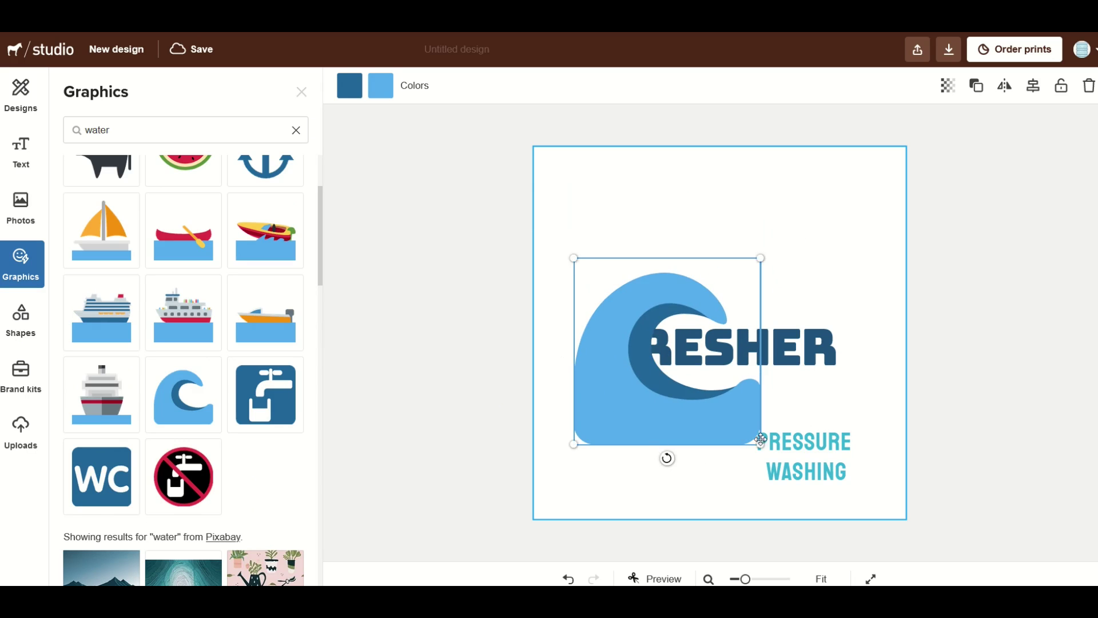
left_click_drag(763, 443, 856, 500)
left_click_drag(633, 441, 655, 380)
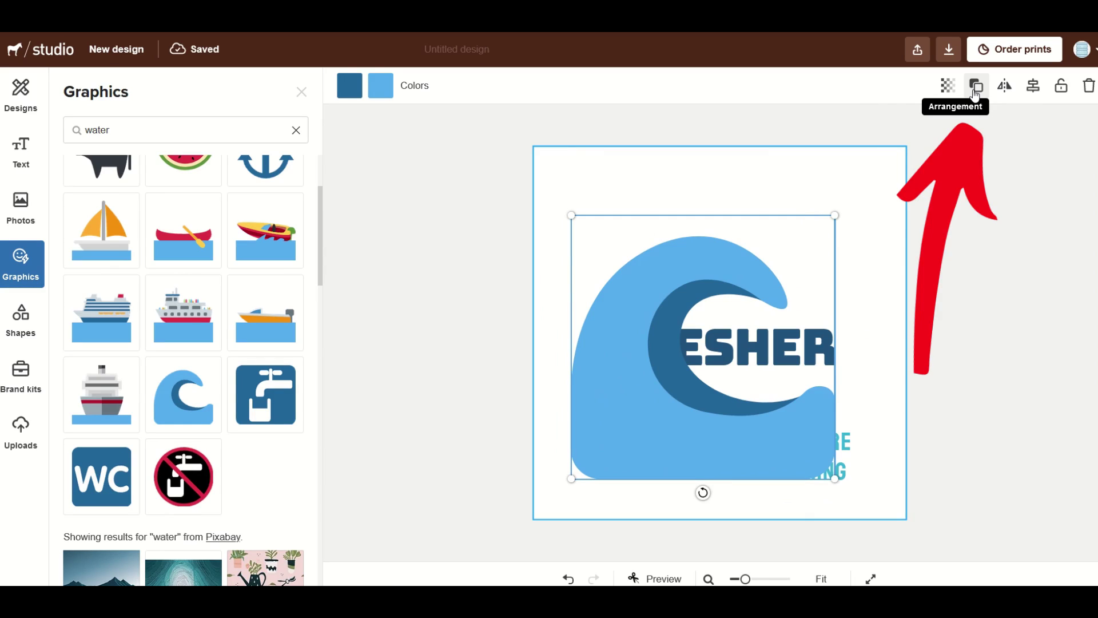
Step: Send the wave to the back behind FRESHER and set PRESSURE WASHING on its base
left_click(976, 91)
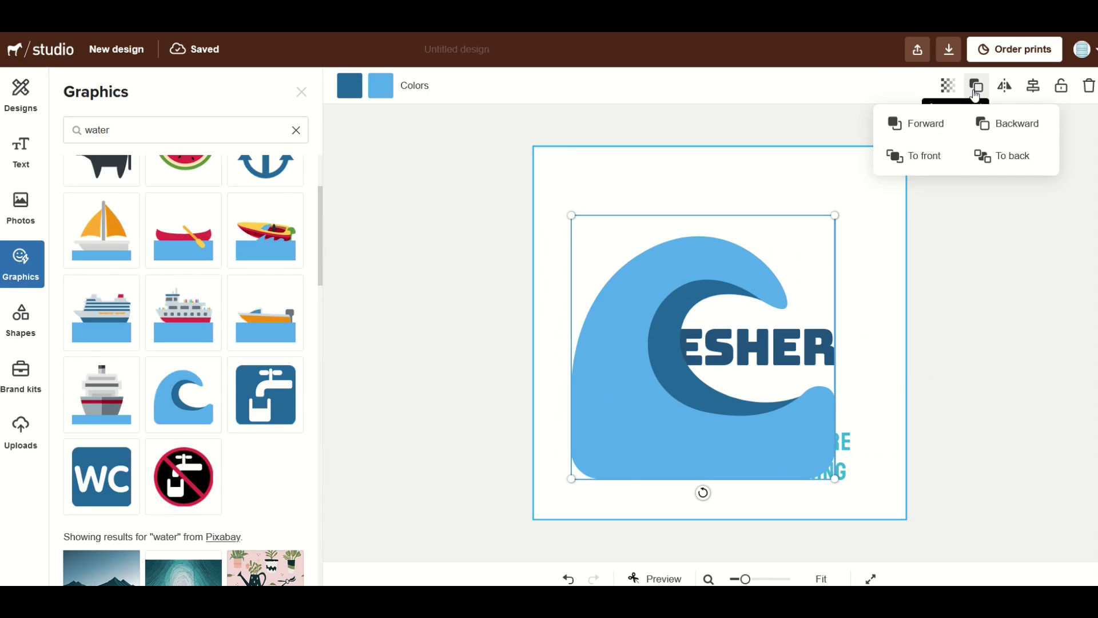
left_click(993, 163)
left_click_drag(723, 422, 661, 446)
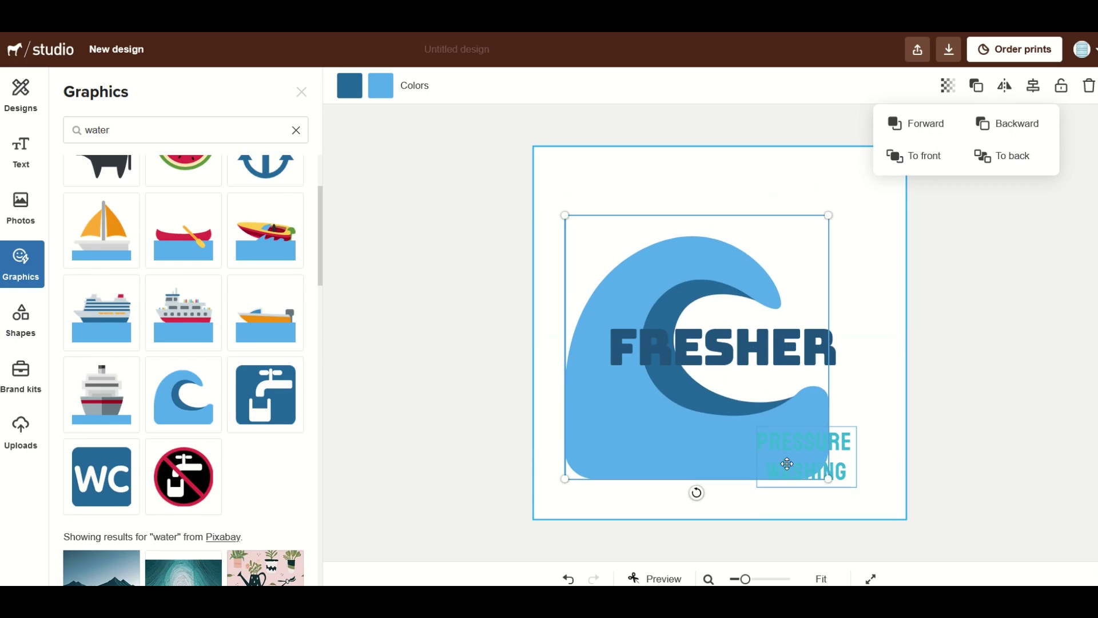
left_click_drag(804, 449, 689, 451)
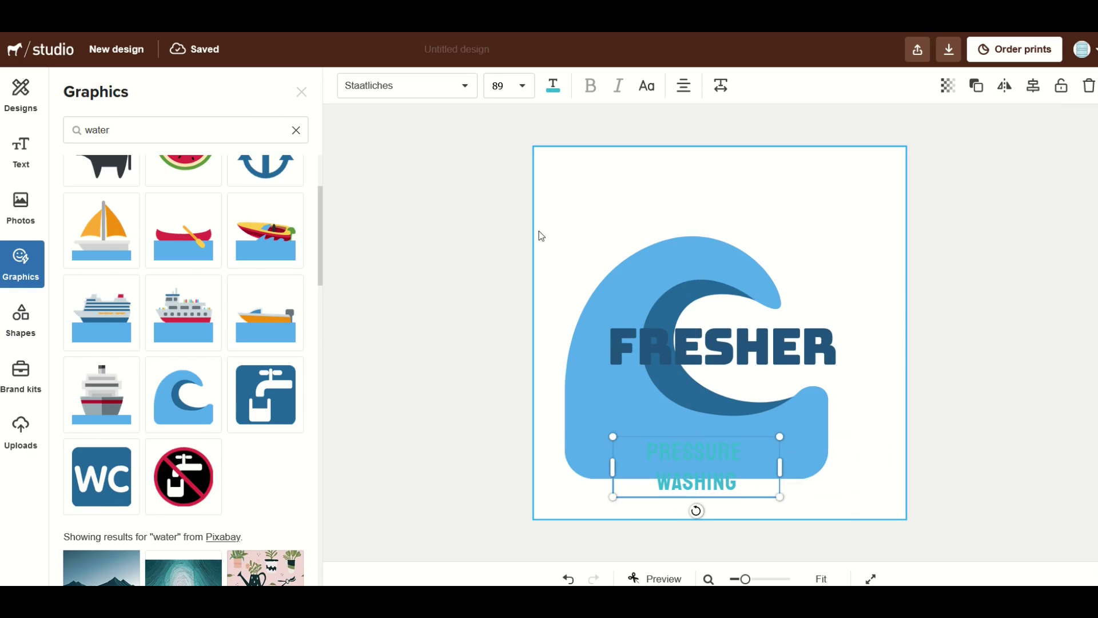
Step: Colour PRESSURE WASHING Electric violet, widen it and position it on the wave
left_click(553, 92)
left_click(494, 378)
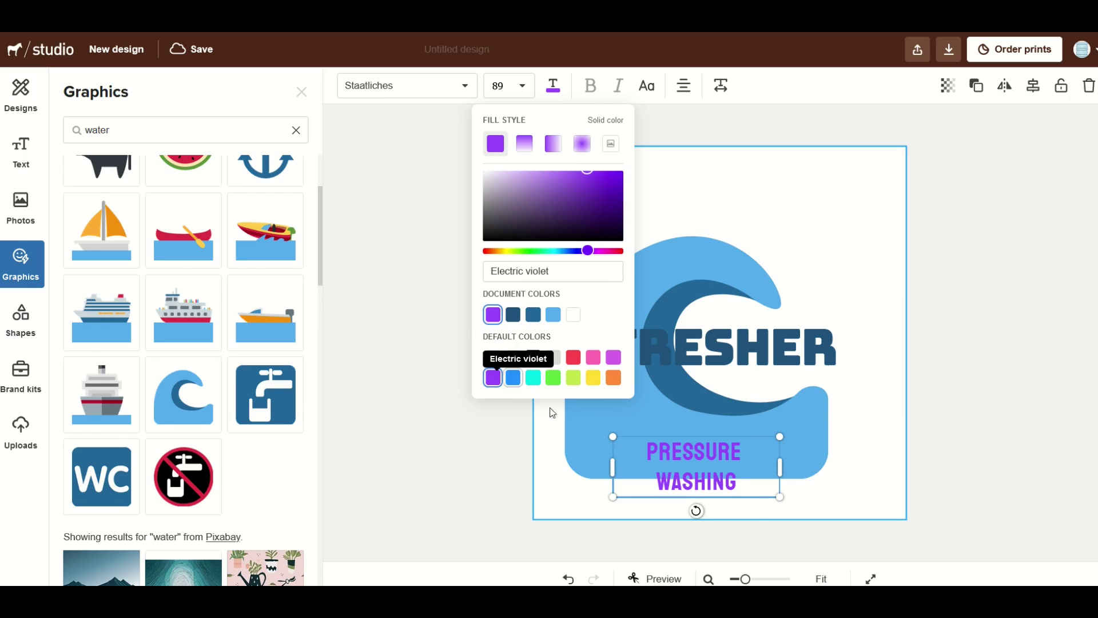
left_click_drag(653, 455, 620, 442)
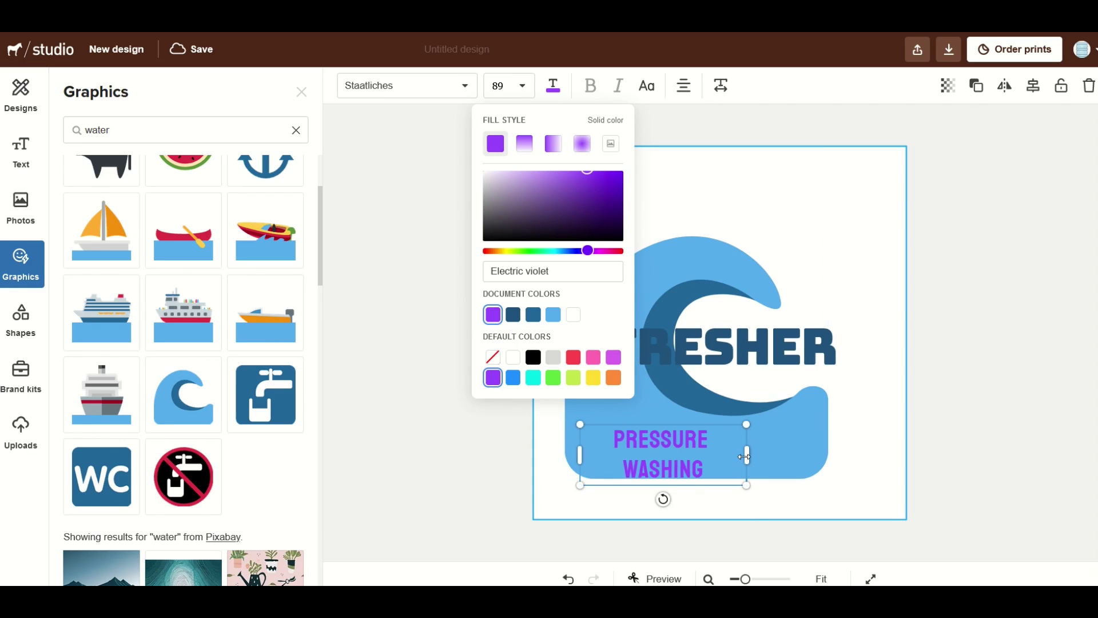
left_click_drag(748, 456, 838, 456)
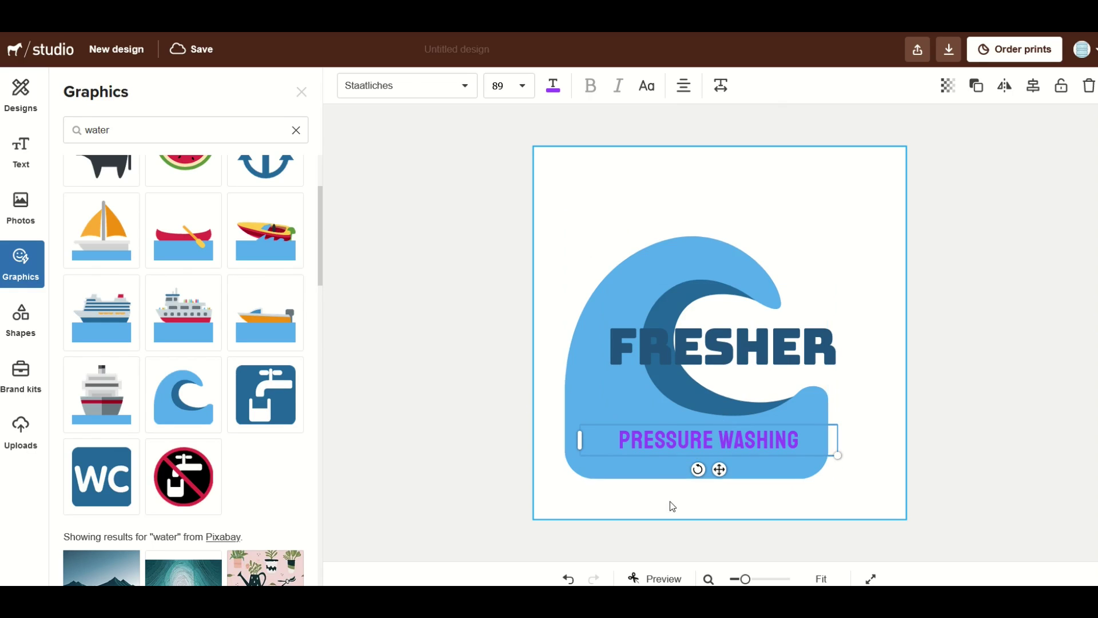
left_click(657, 457)
left_click(653, 452)
left_click_drag(654, 446, 672, 462)
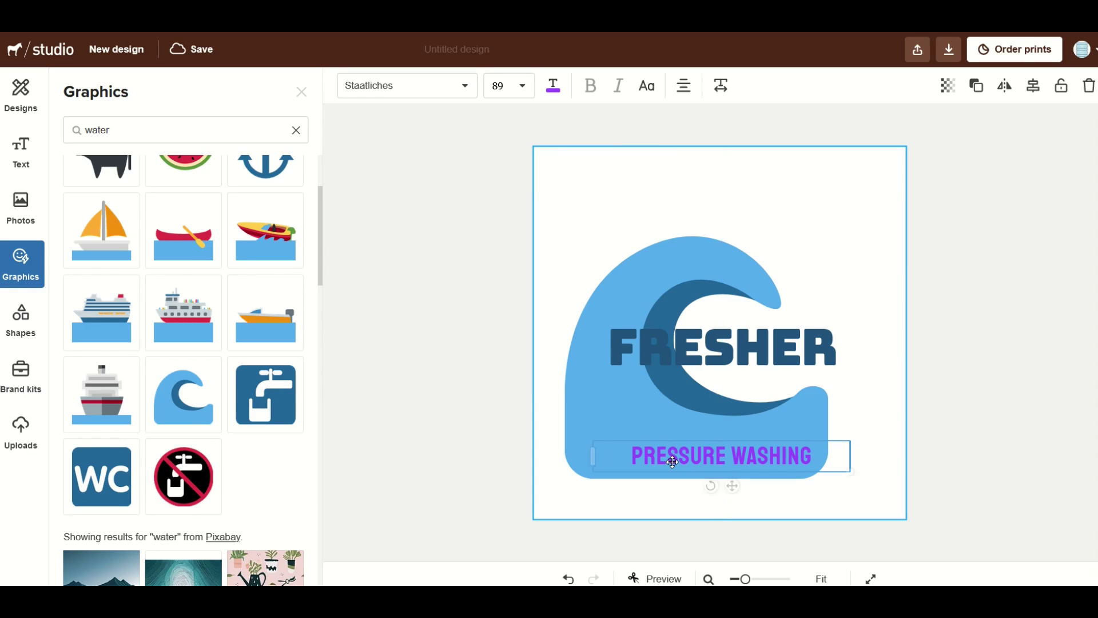
Step: Move FRESHER to the top of the design and enlarge it
left_click(645, 345)
left_click_drag(645, 345, 644, 196)
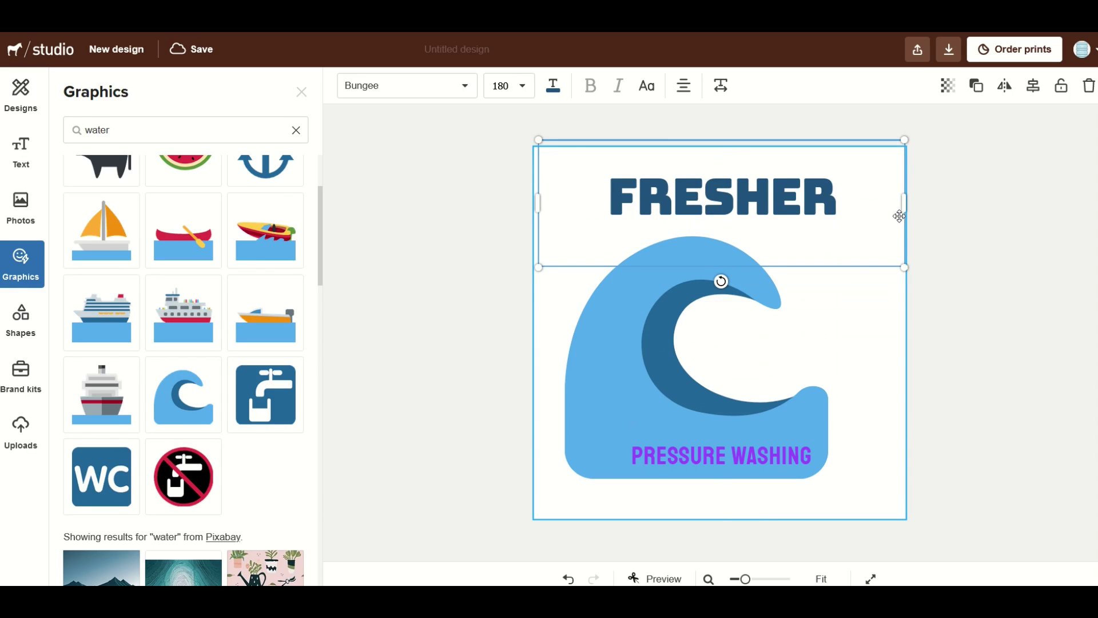
left_click_drag(904, 208, 887, 315)
left_click(435, 275)
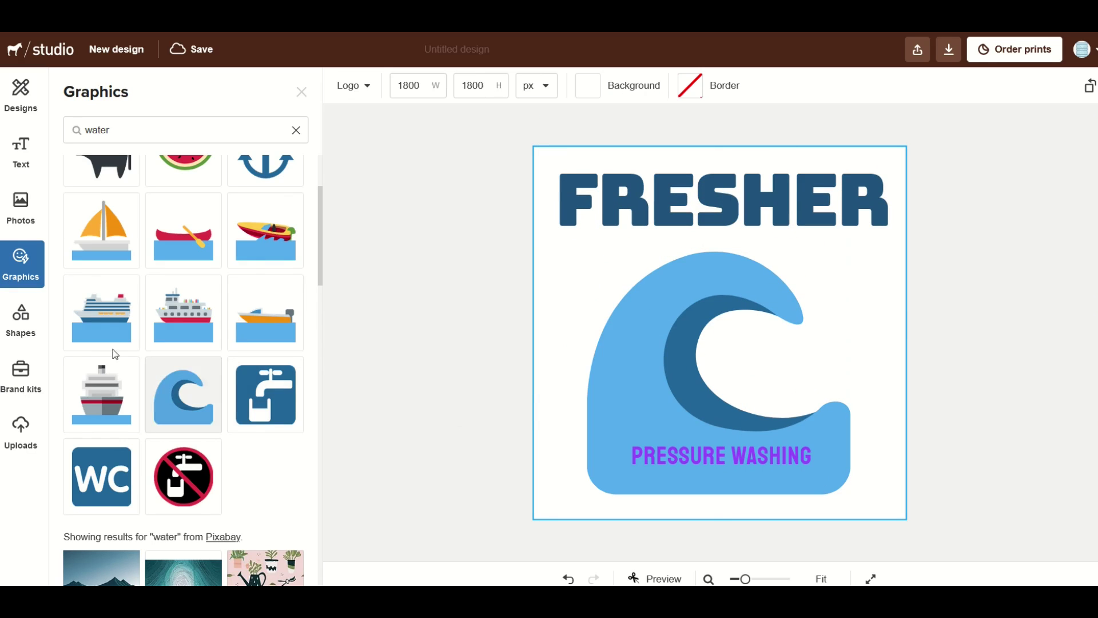
Step: Swap the wave for a dark-outlined green triangle, with PRESSURE WASHING below it
left_click(23, 328)
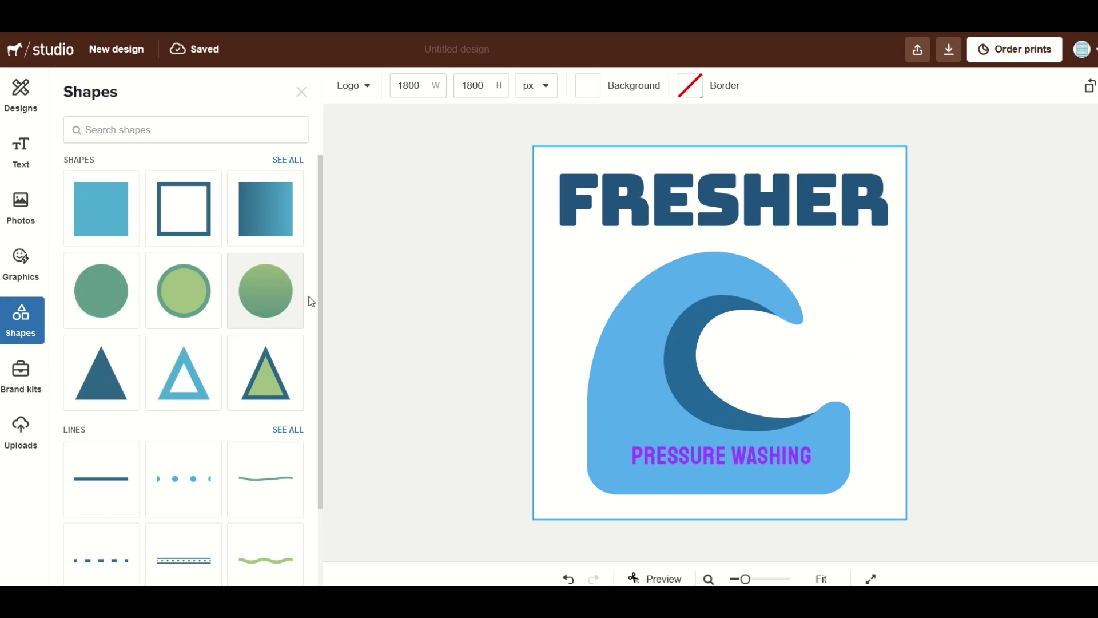
left_click(639, 395)
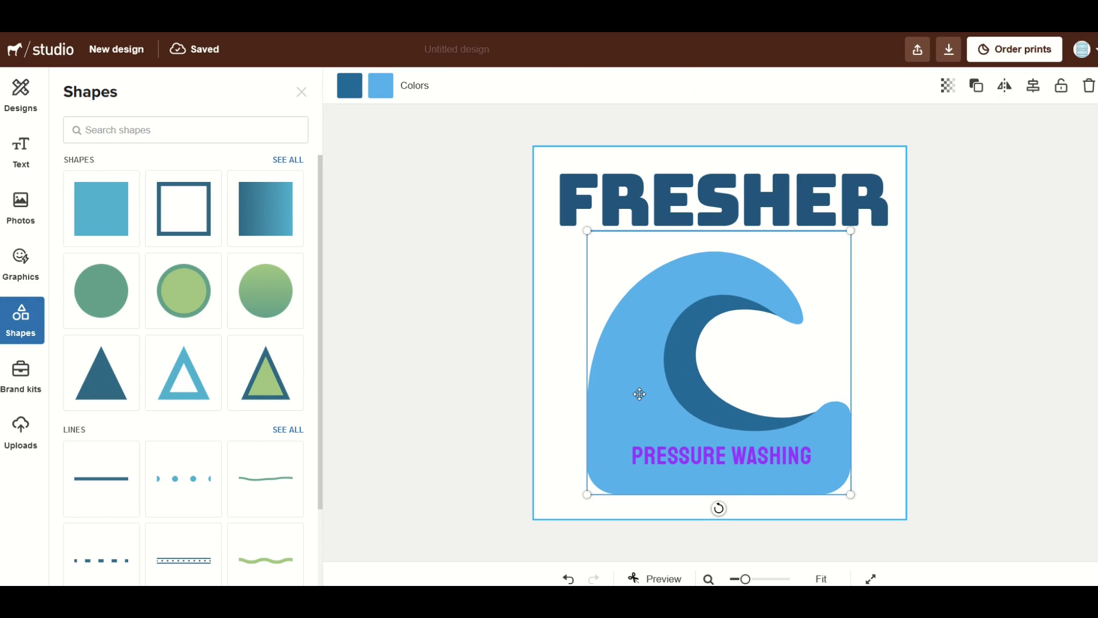
key("Delete")
left_click(292, 406)
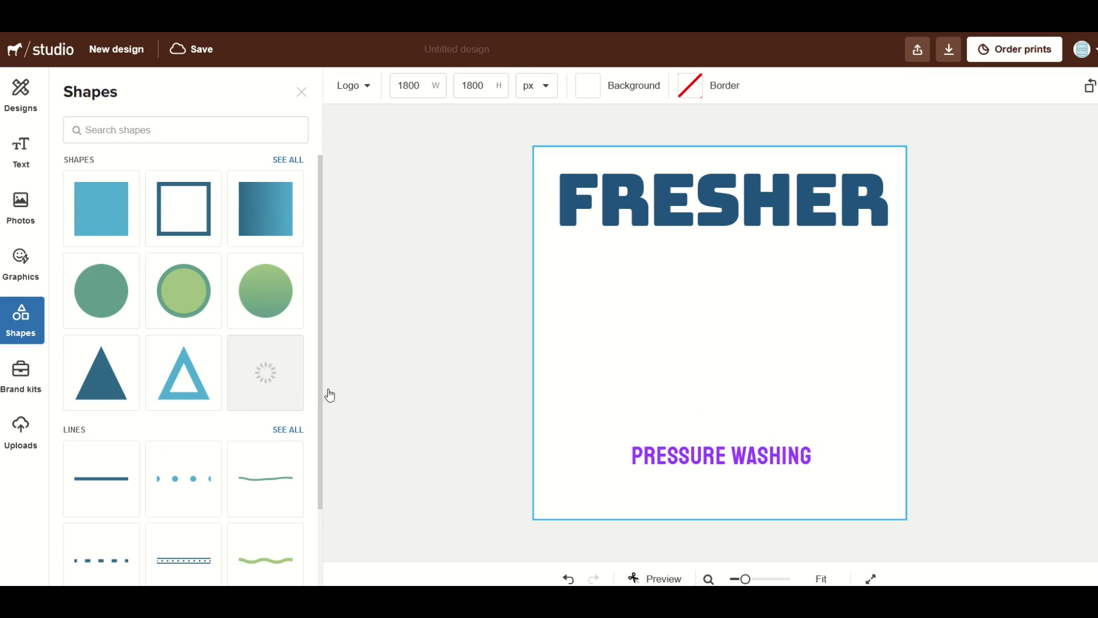
left_click_drag(678, 353, 678, 367)
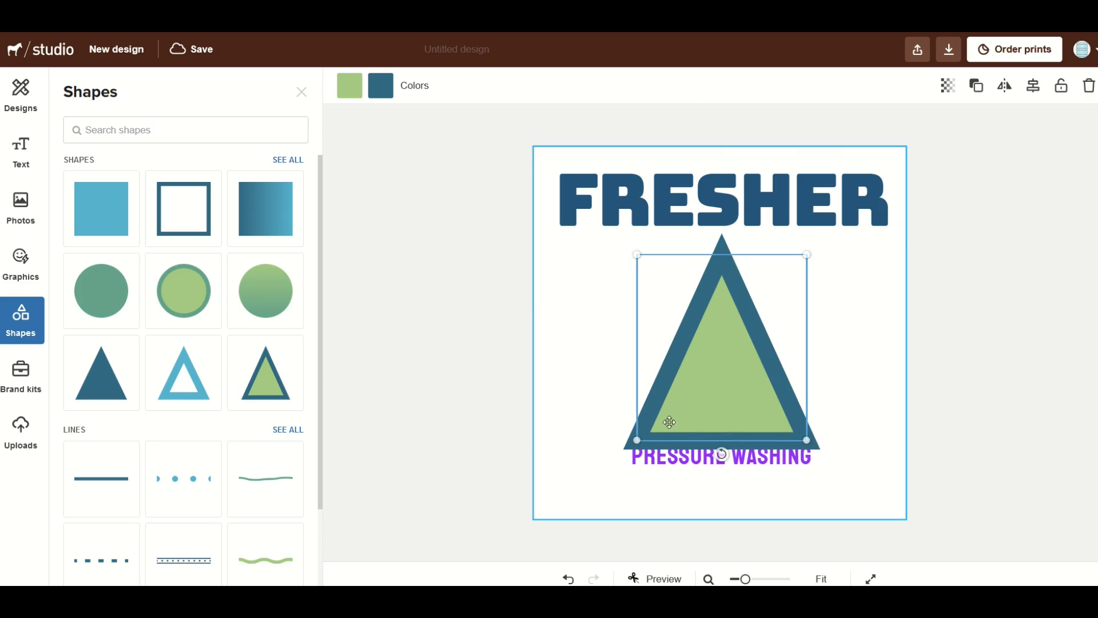
left_click_drag(667, 457, 673, 482)
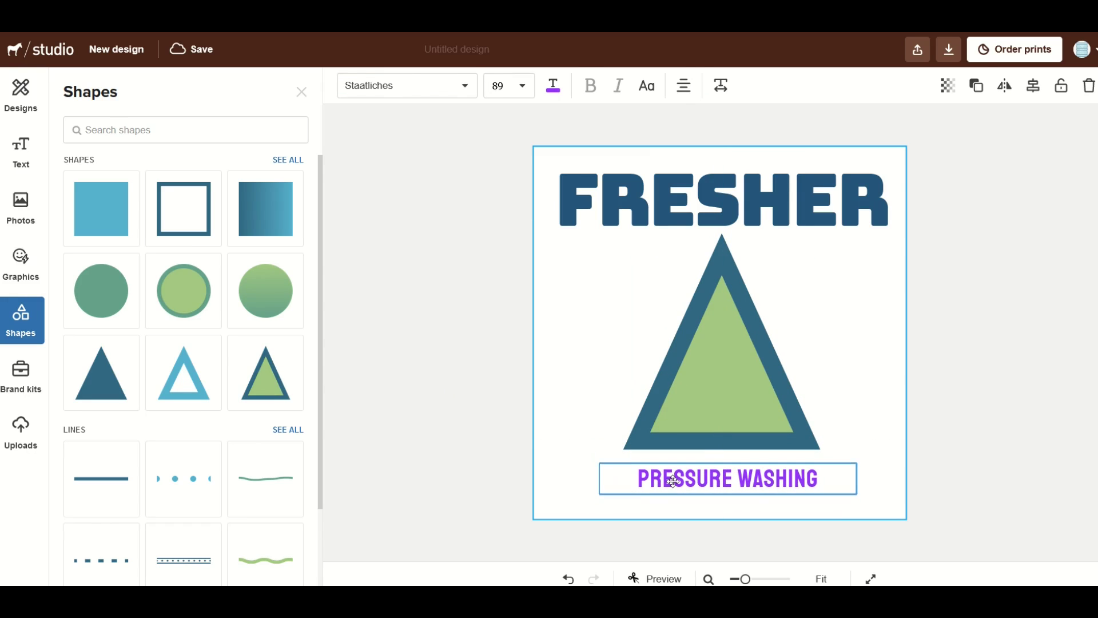
key("Escape")
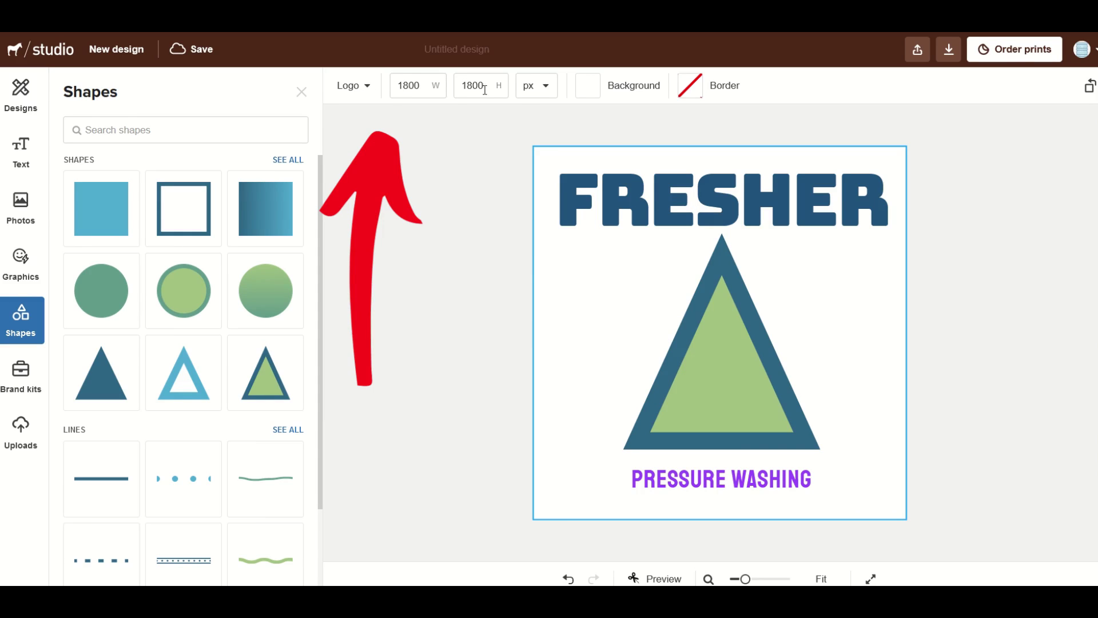
Step: Set the canvas width to 3000 px, keeping pixels as the unit
left_click(531, 98)
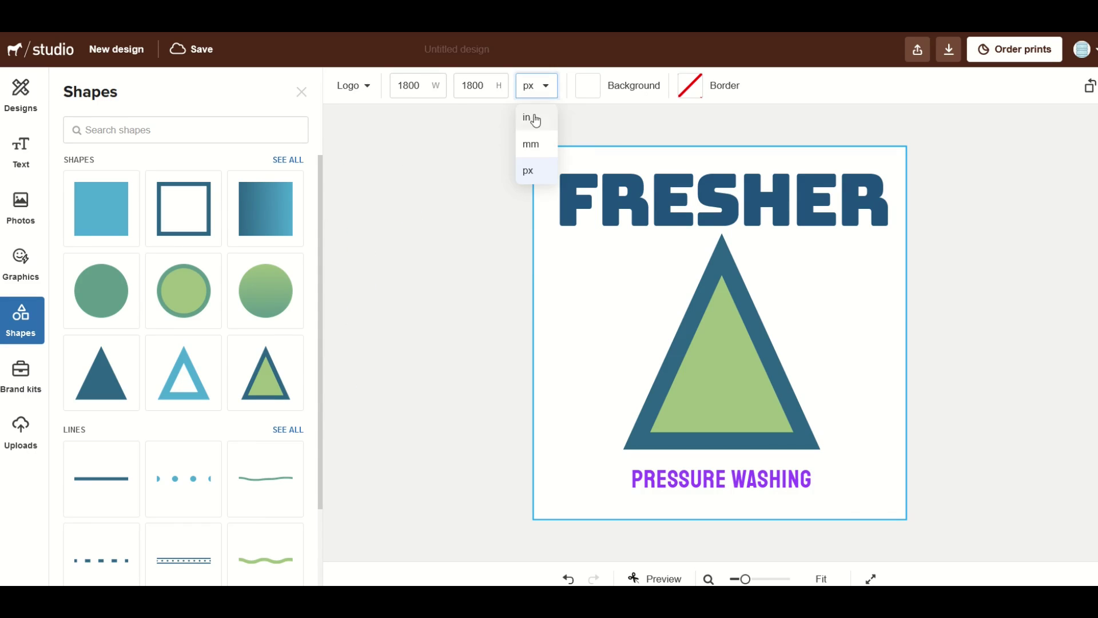
left_click(528, 174)
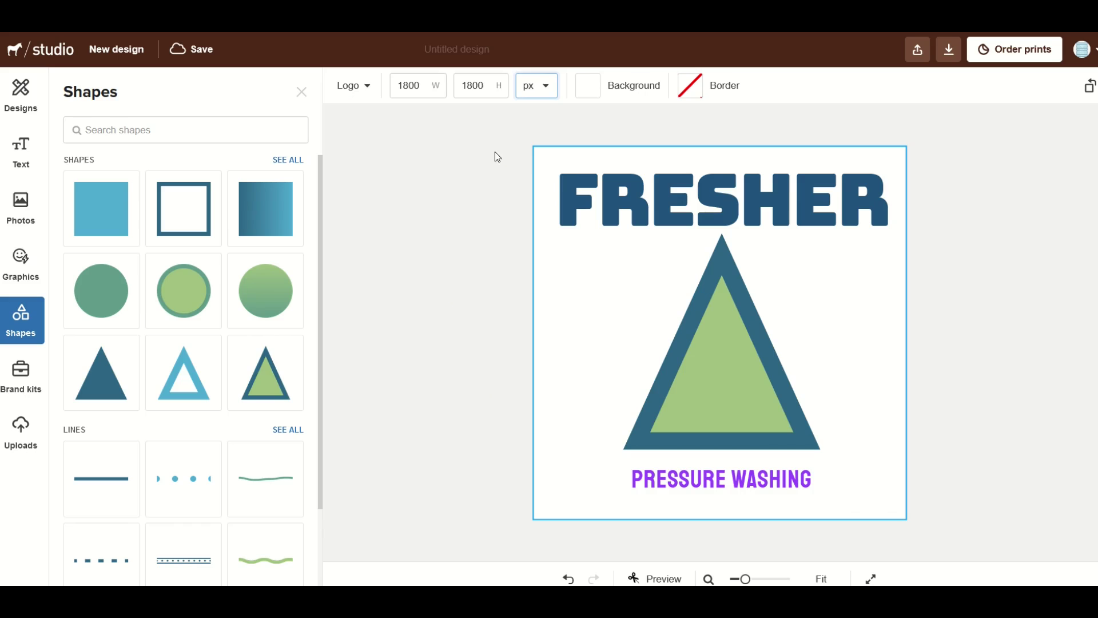
left_click(439, 85)
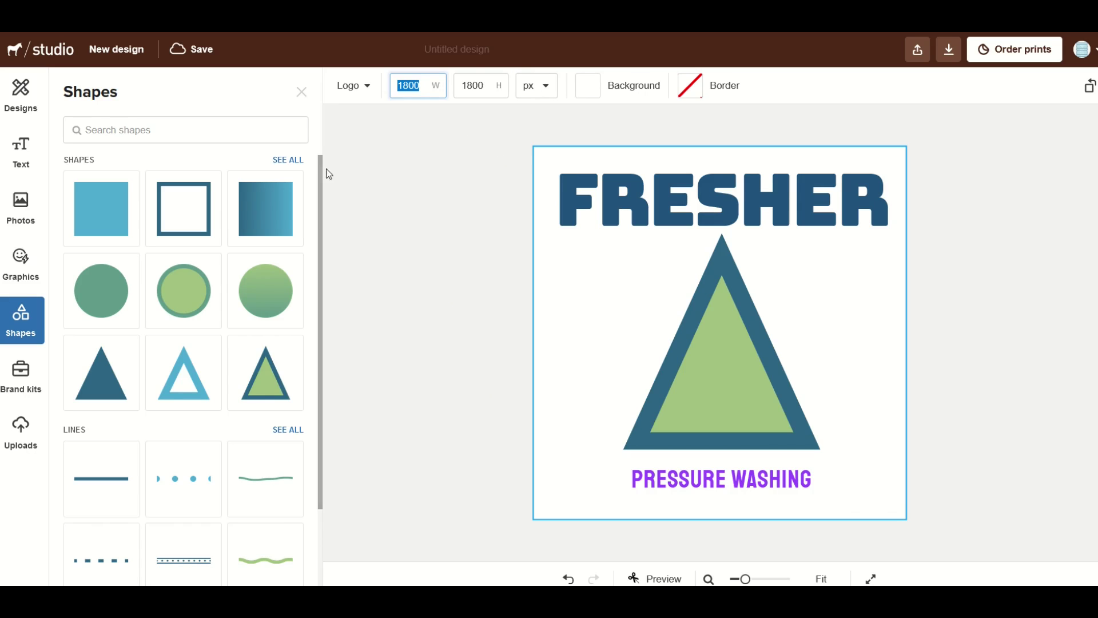
type("2000")
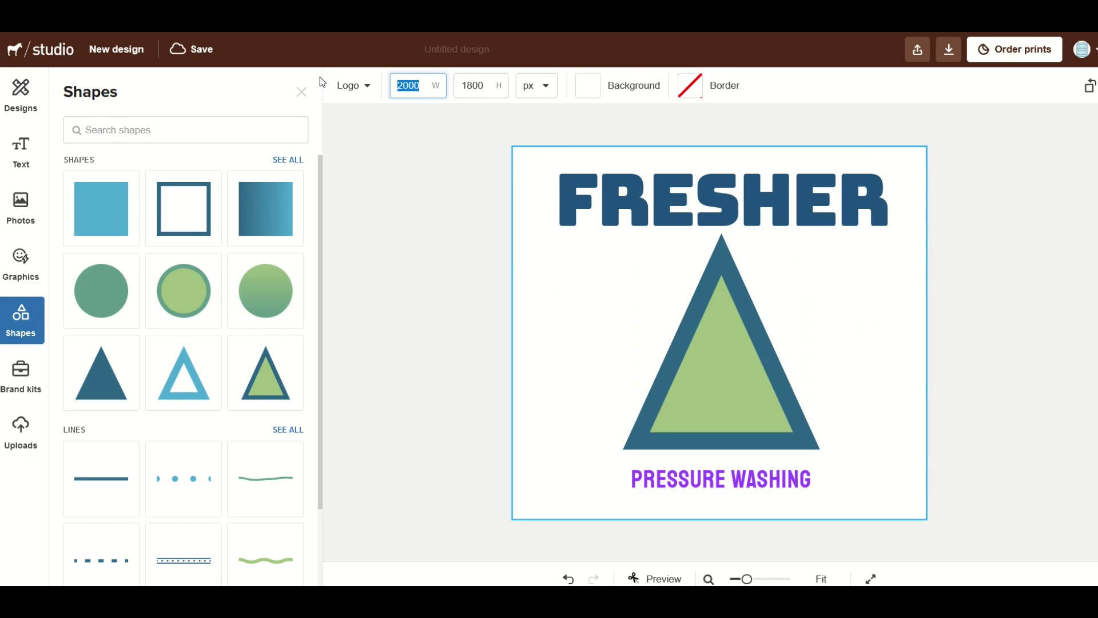
type("3000")
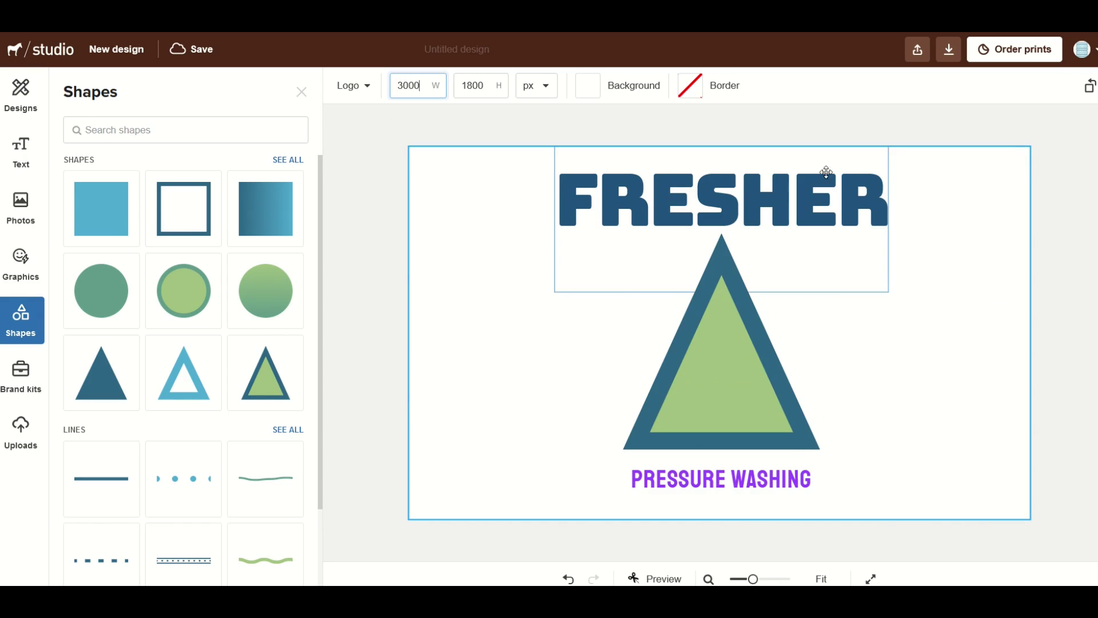
left_click(511, 392)
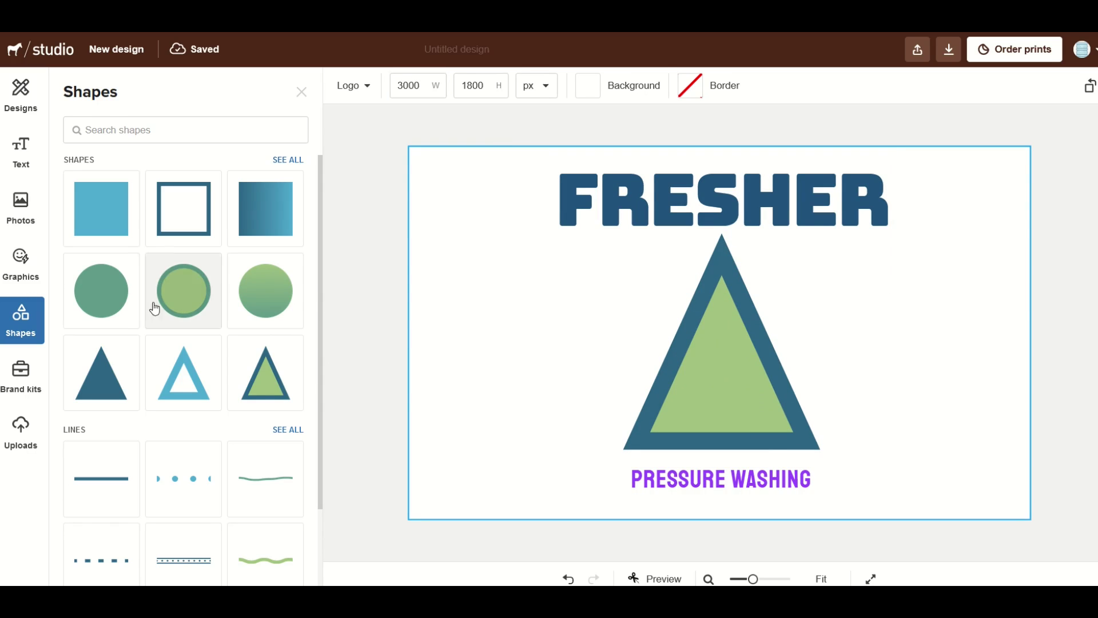
Step: Add a new heading reading ZEN WATERCOOLER
left_click(15, 149)
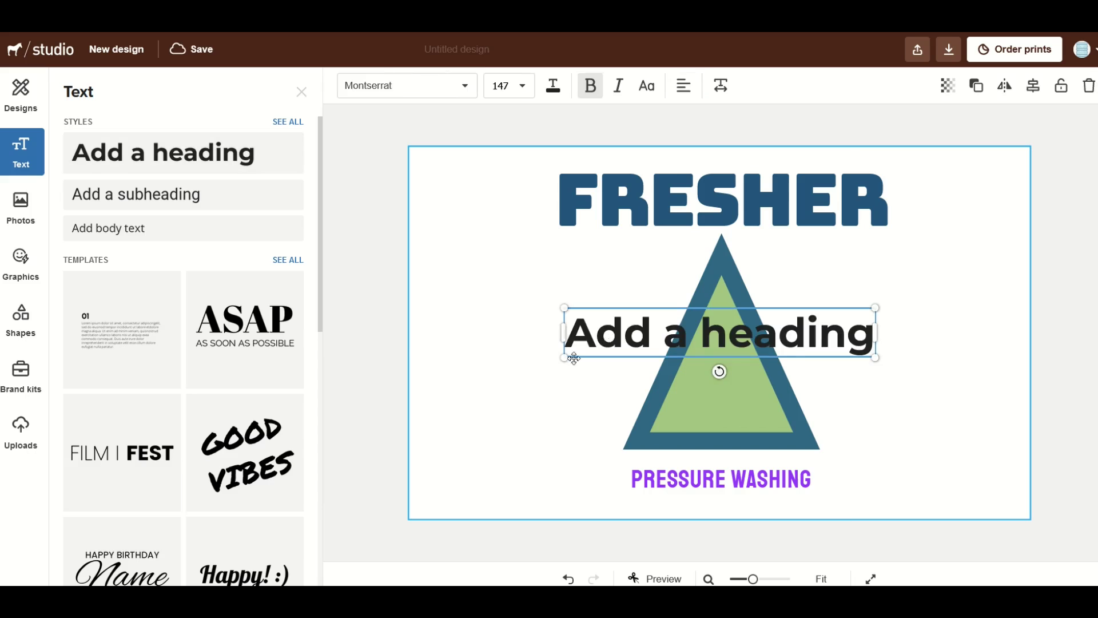
left_click_drag(575, 358, 504, 359)
double_click(542, 342)
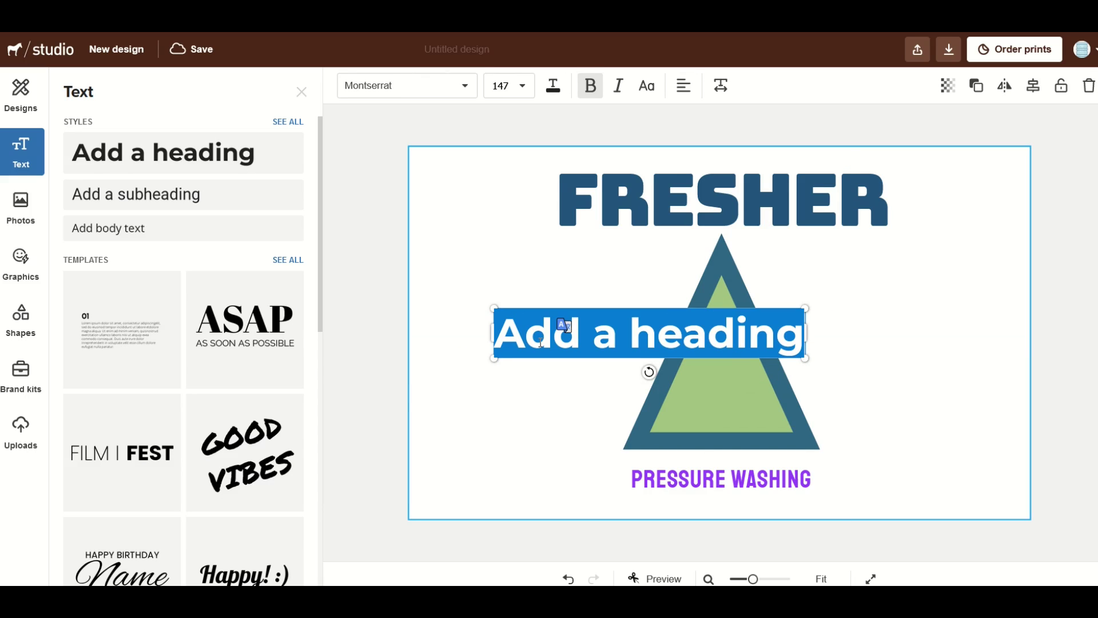
type("A")
key("BackSpace")
type("ZEN W")
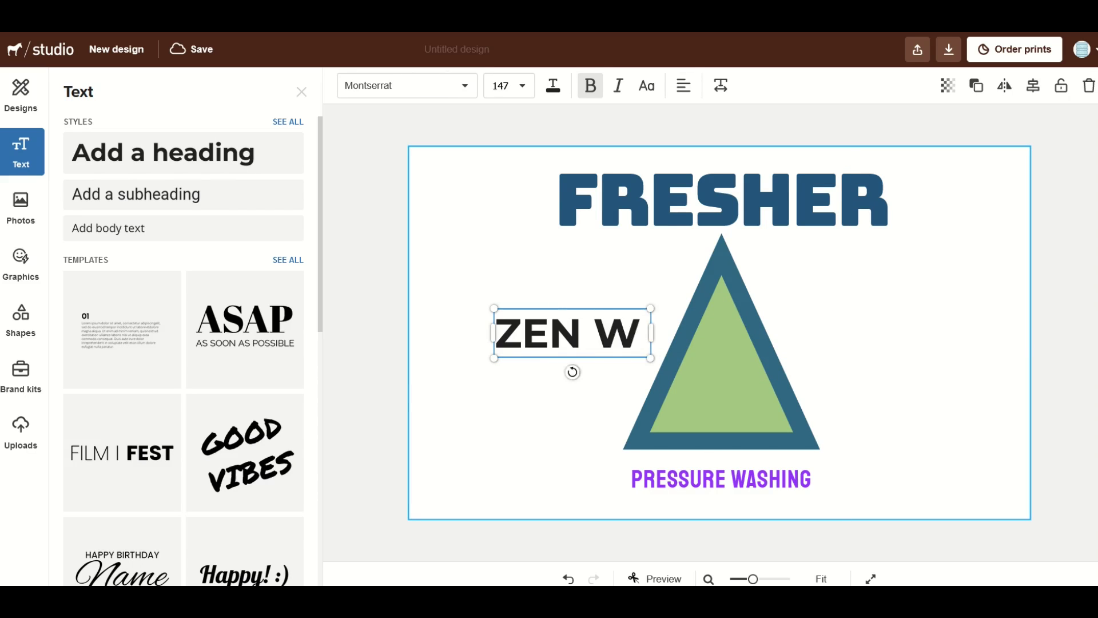
type("ATERCOOLER")
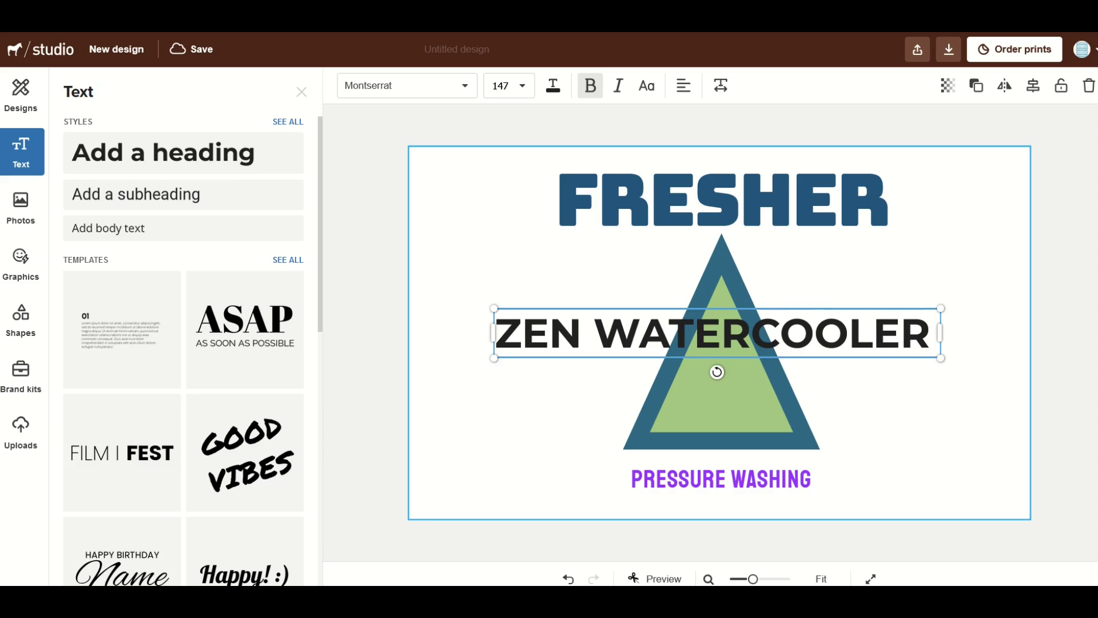
key("Escape")
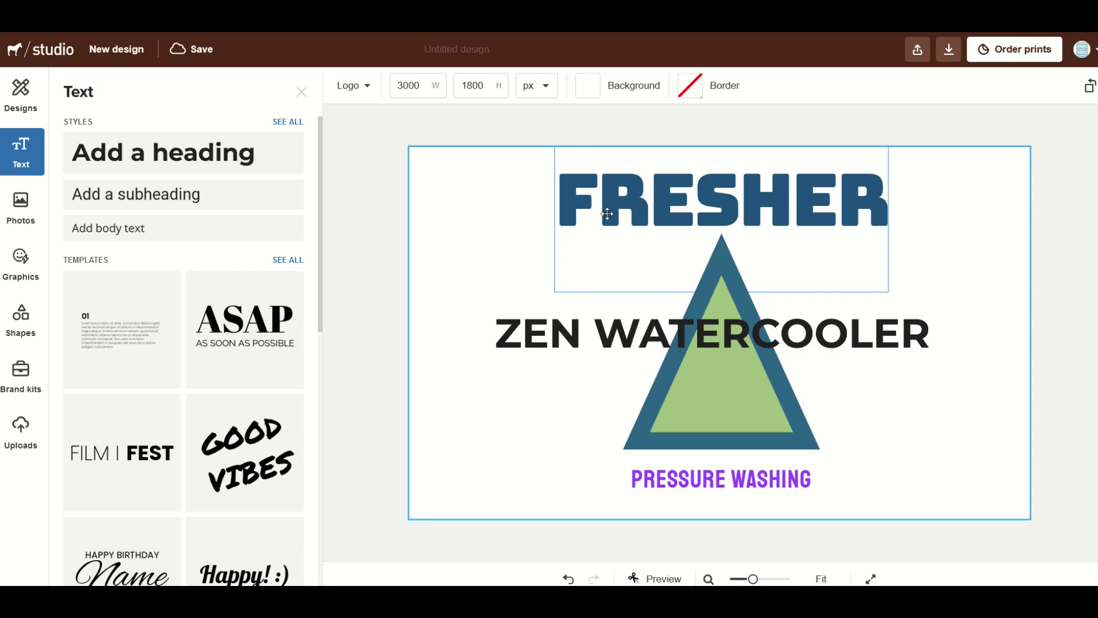
Step: Delete FRESHER and move ZEN WATERCOOLER to the top centre
left_click(608, 214)
key("Delete")
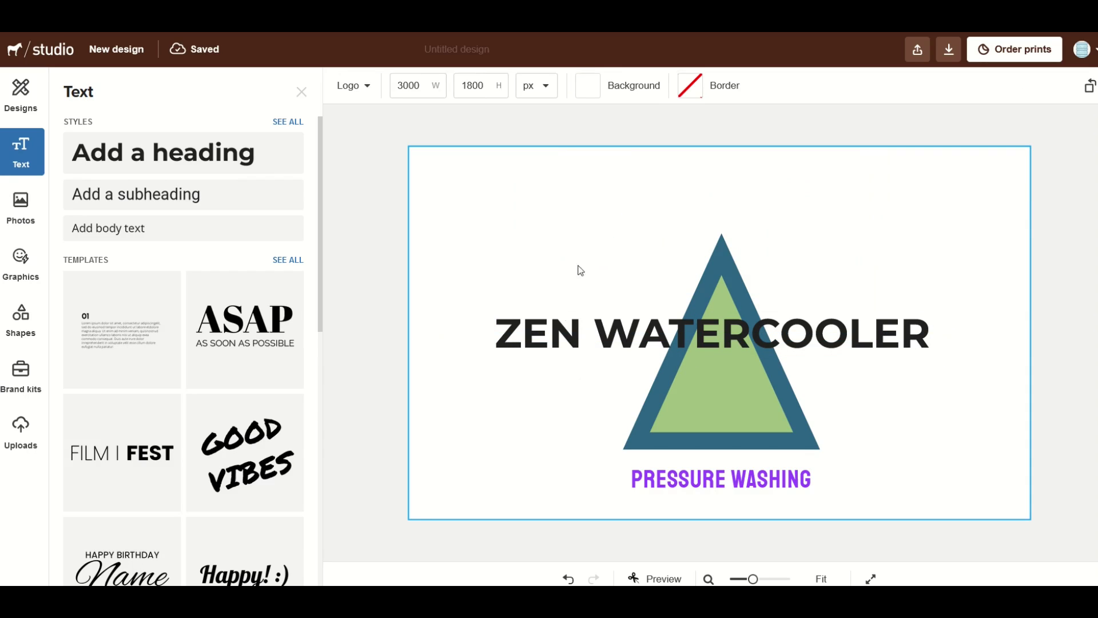
left_click_drag(558, 338, 558, 206)
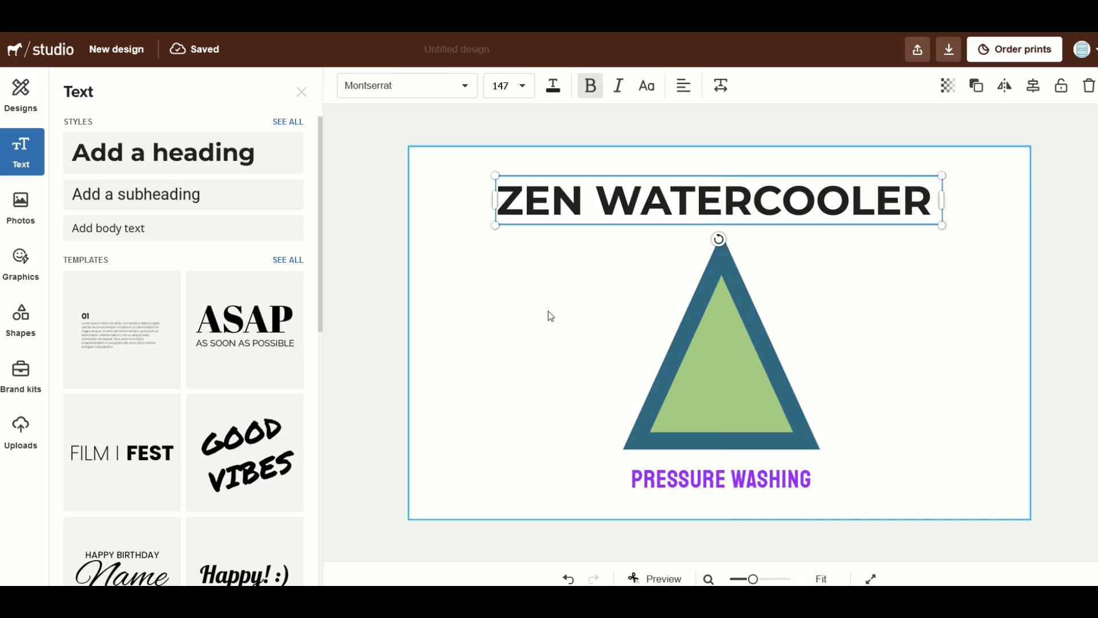
left_click(564, 400)
Step: Try the GOOD VIBES text template, then remove it again
scroll(222, 367, "down", 6)
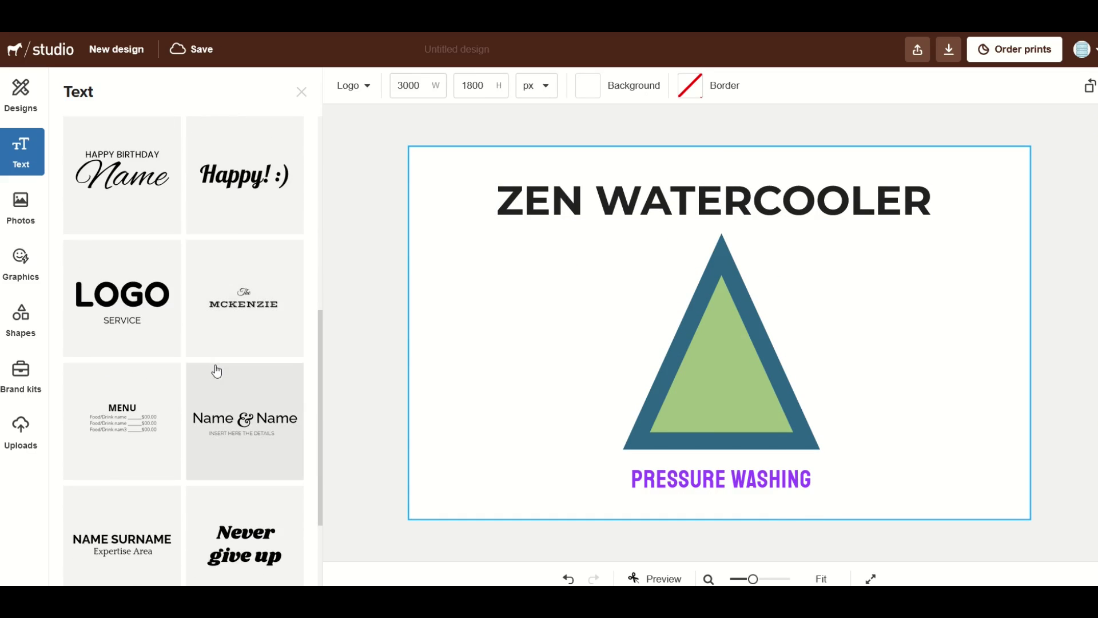
scroll(217, 372, "up", 3)
scroll(216, 372, "up", 2)
left_click(232, 352)
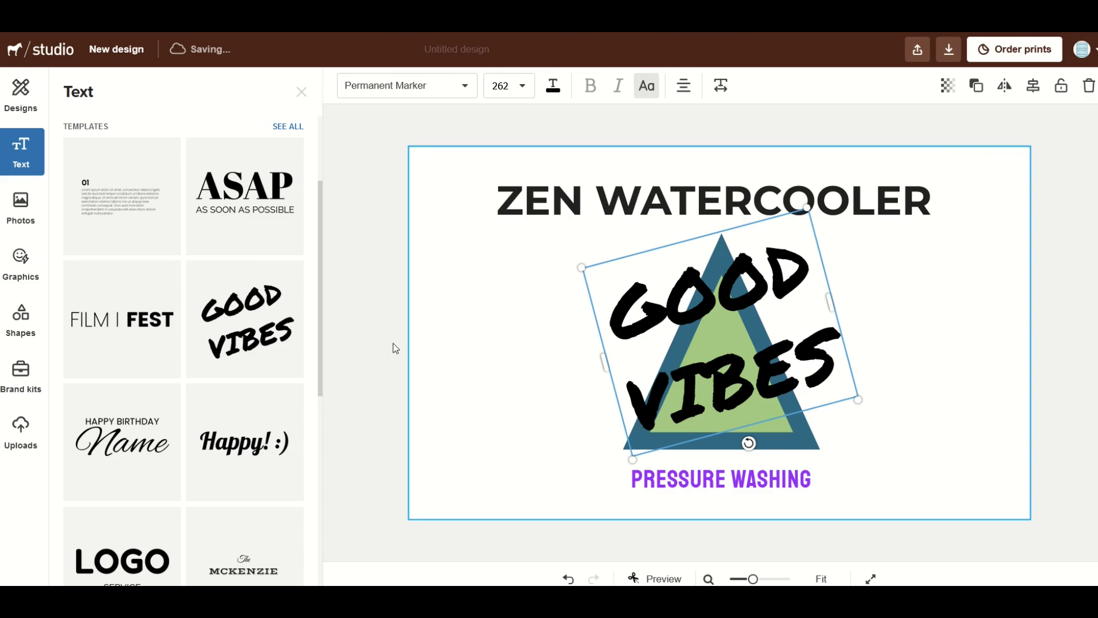
left_click_drag(715, 366, 652, 375)
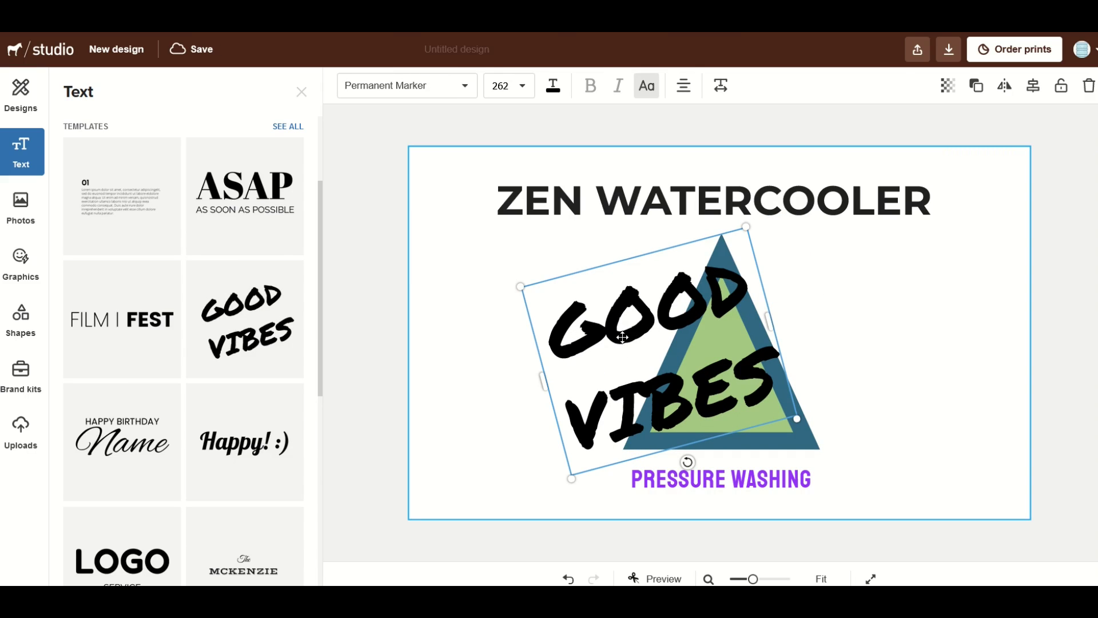
left_click_drag(623, 337, 567, 339)
key("Delete")
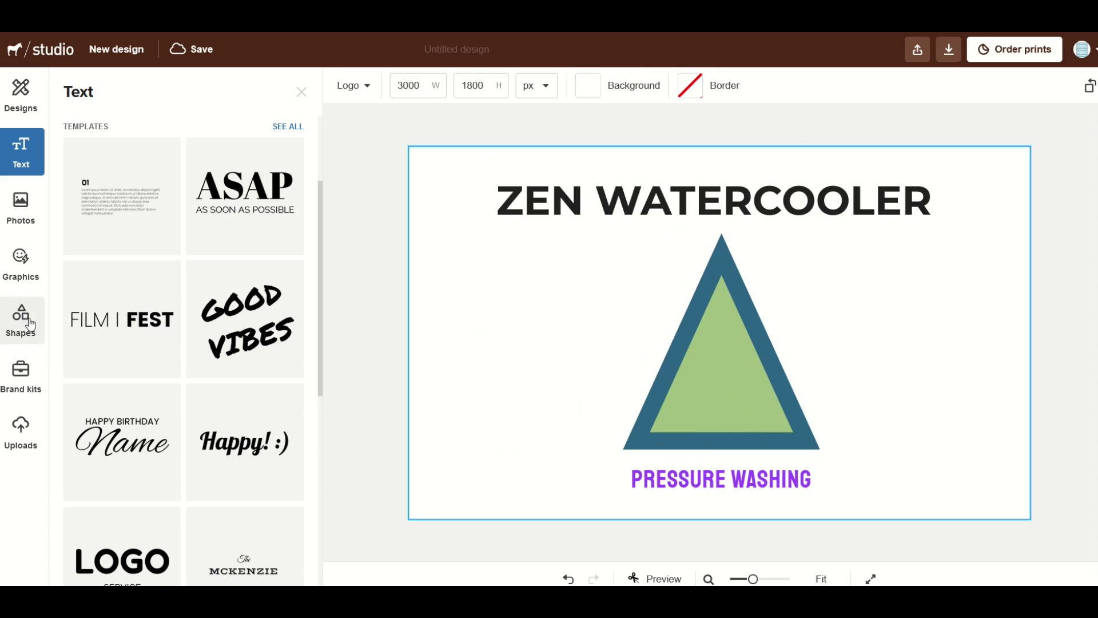
Step: Delete the triangle, PRESSURE WASHING and ZEN WATERCOOLER from the canvas
left_click(27, 226)
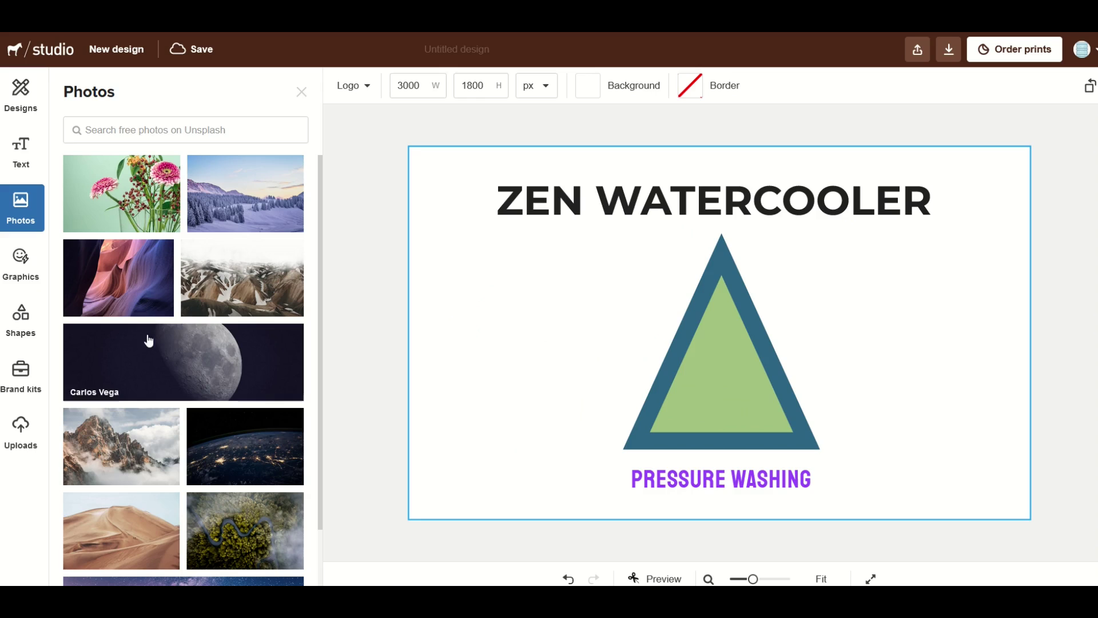
left_click(650, 385)
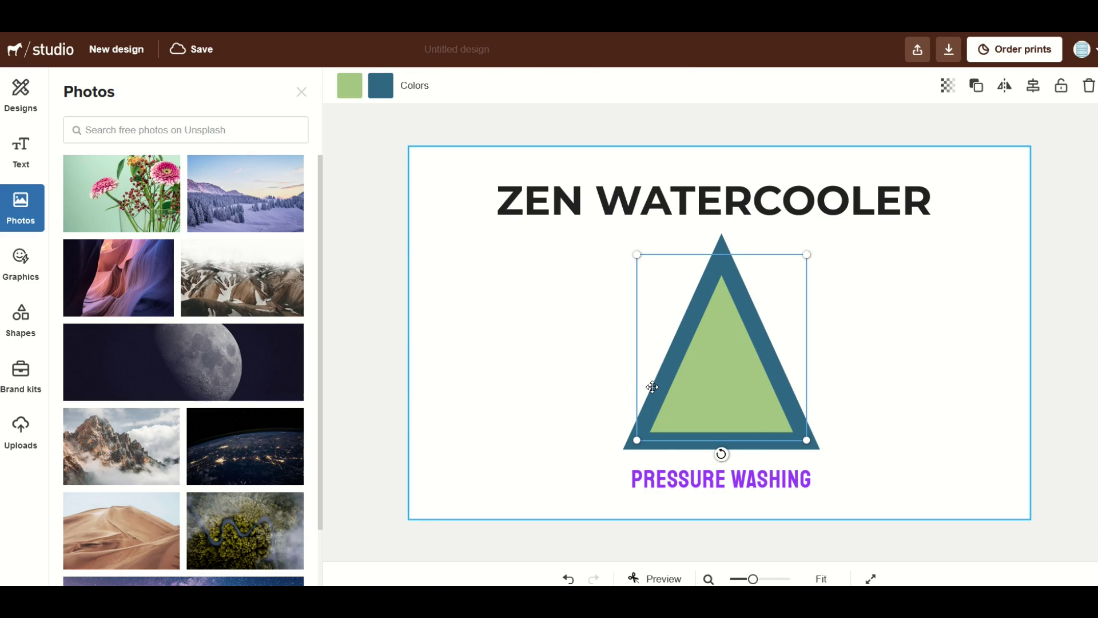
key("Delete")
left_click(667, 471)
key("Delete")
left_click(641, 207)
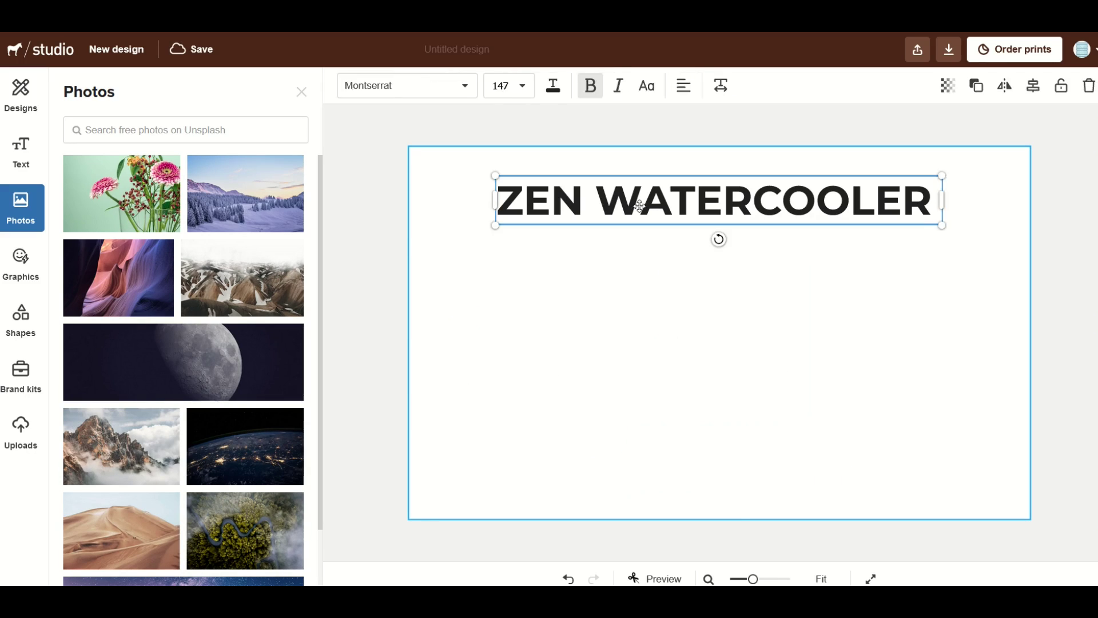
key("Delete")
Step: Add the Earth-at-night photo and stretch it to nearly fill the canvas
left_click(254, 453)
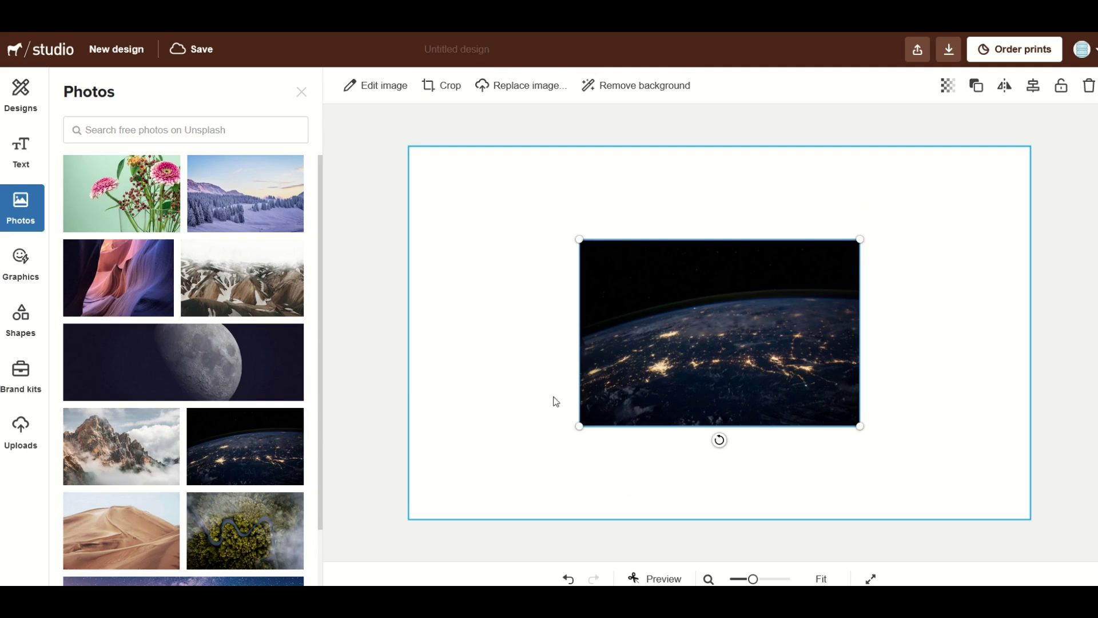
left_click_drag(579, 425, 459, 508)
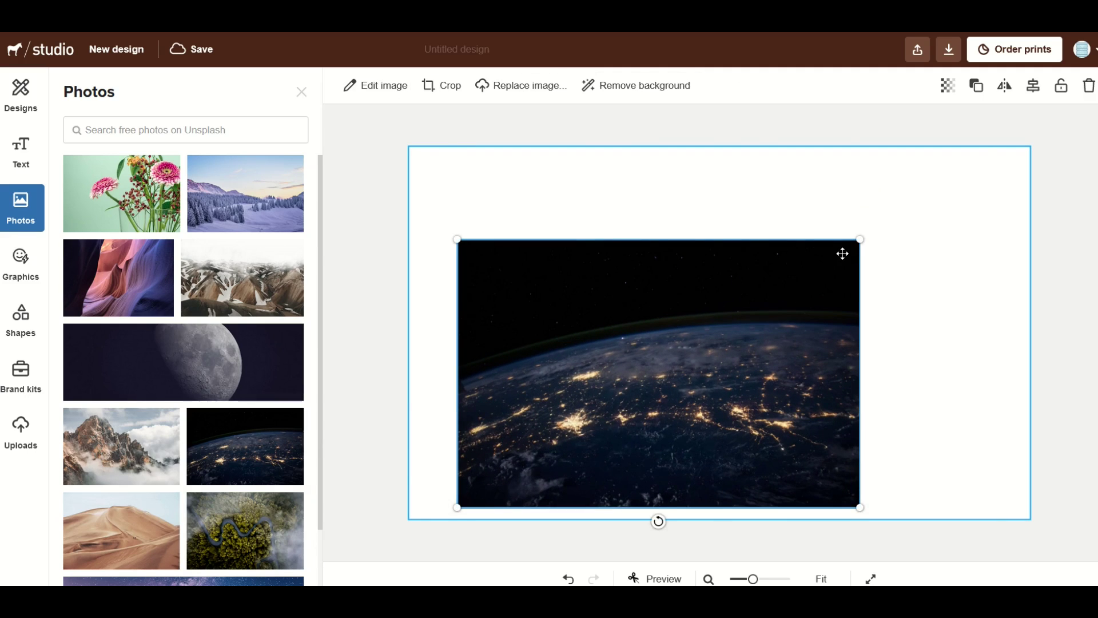
left_click_drag(841, 253, 823, 286)
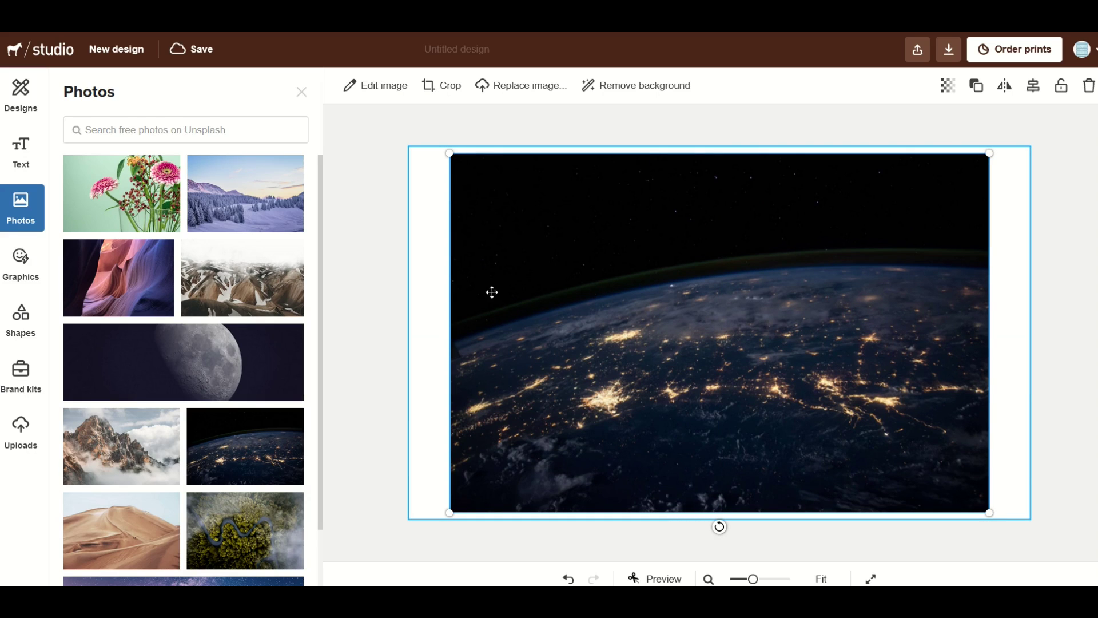
Step: Add a SPACE TRAVEL heading over the photo and colour it red
left_click(23, 164)
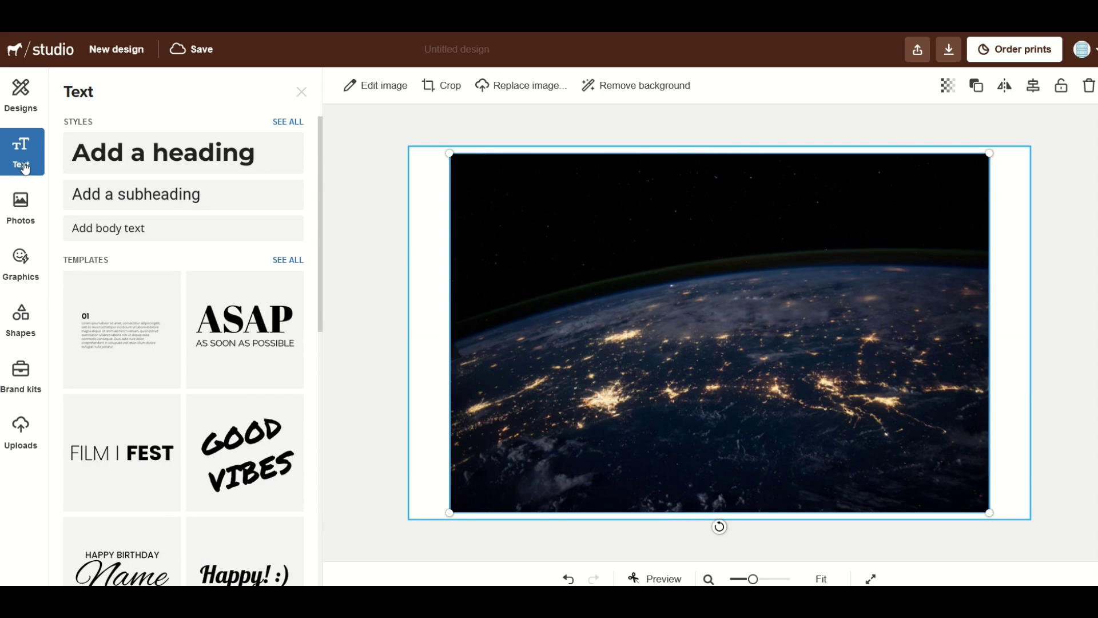
left_click(112, 163)
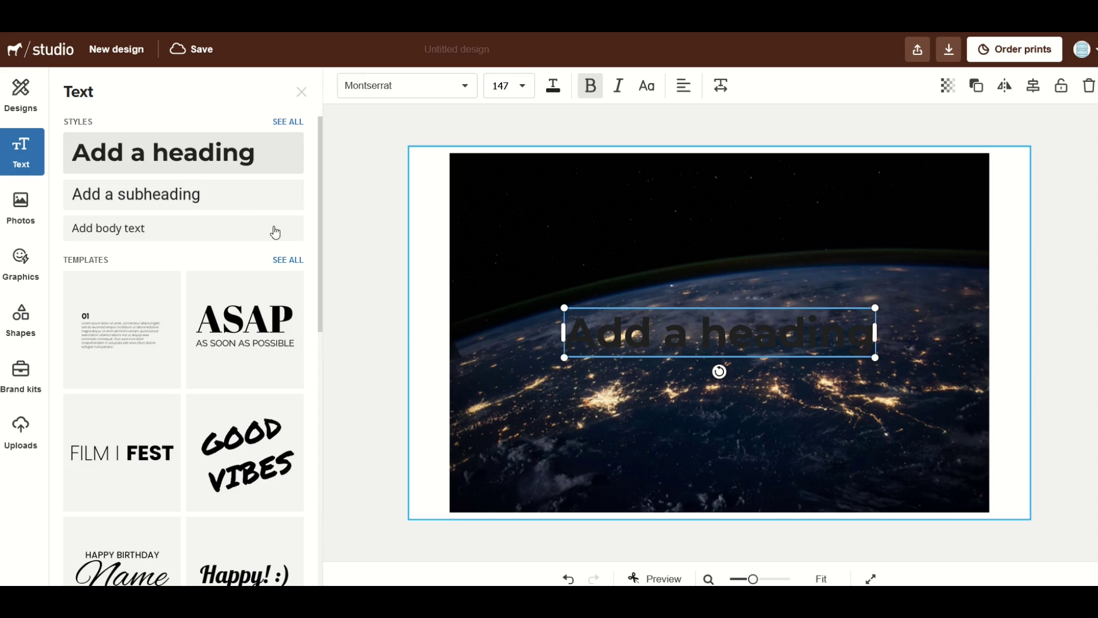
left_click(553, 86)
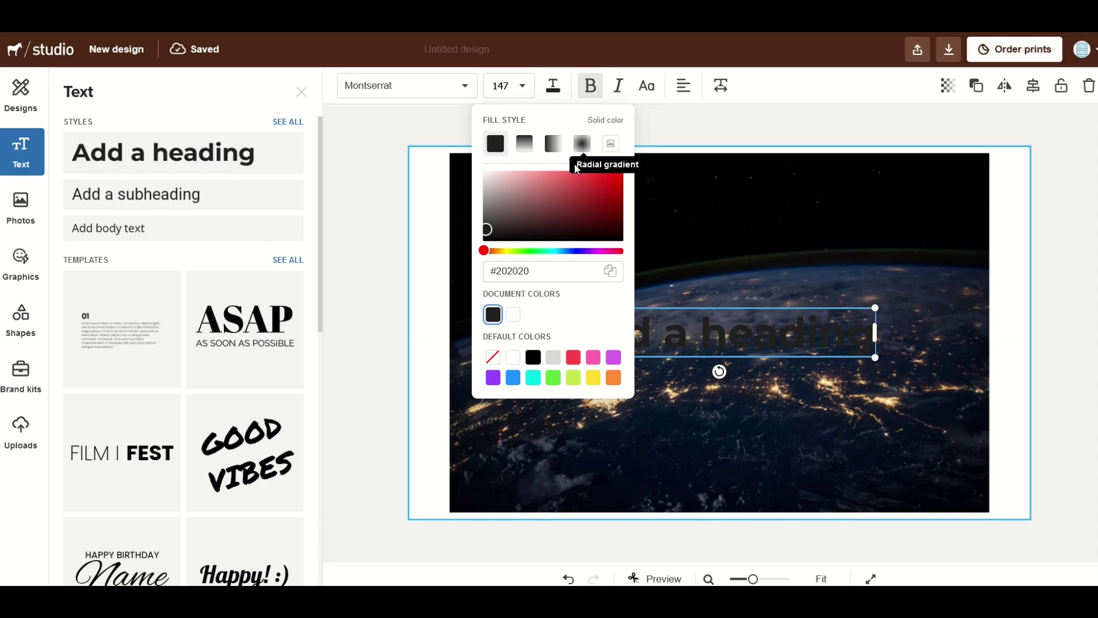
left_click(596, 183)
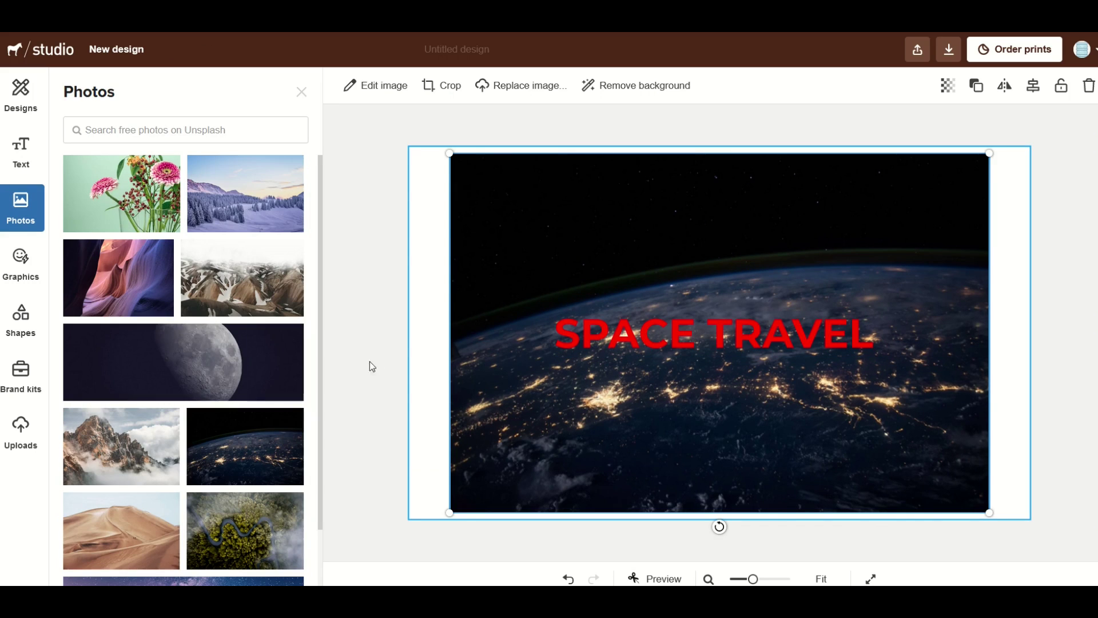
Step: Review the Uploads panel, the design templates and the PNG/JPG/PDF/SVG download formats, then close the formats list
left_click(23, 435)
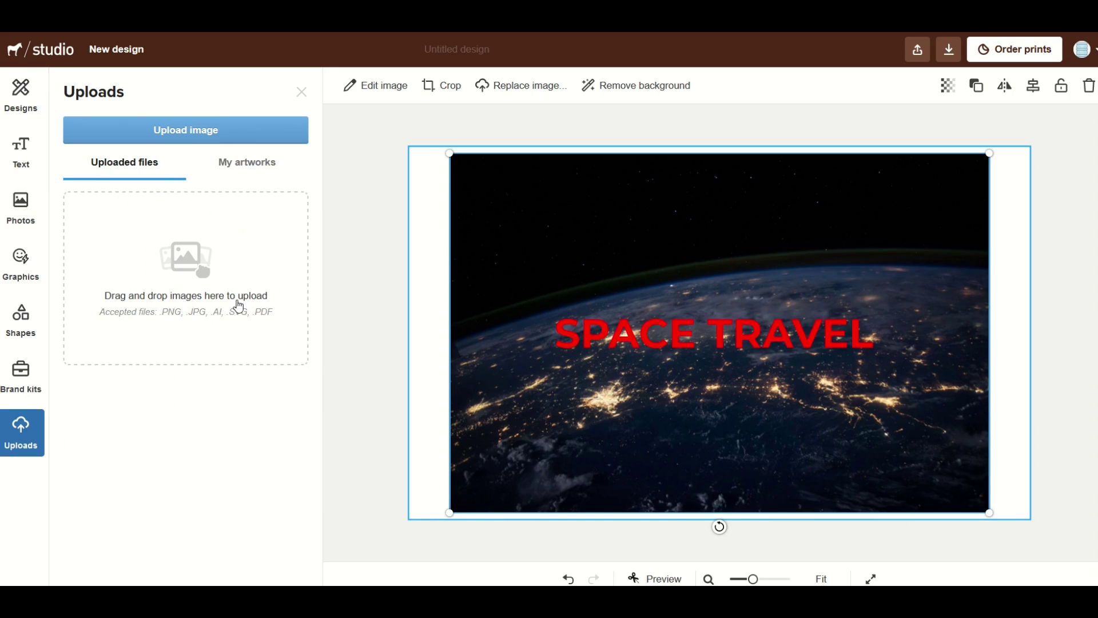
left_click(337, 255)
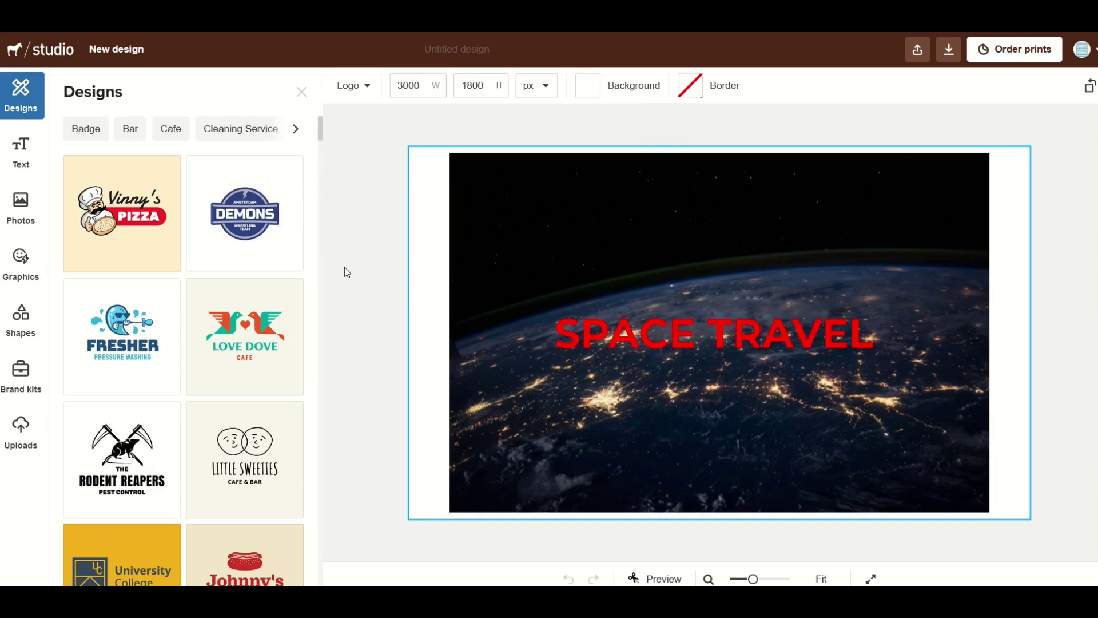
left_click(950, 61)
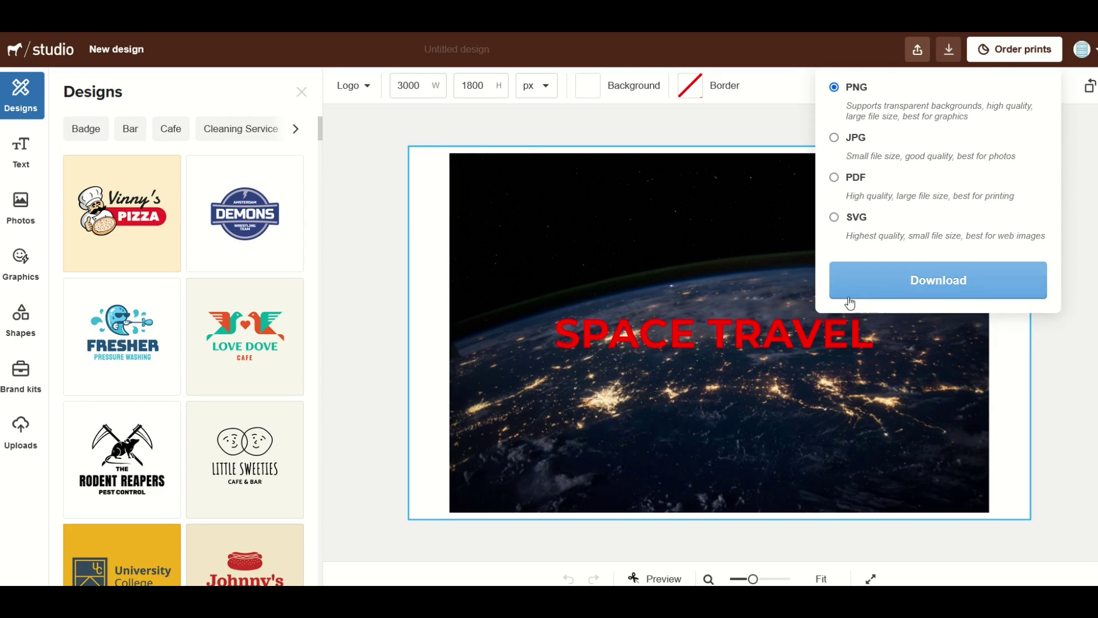
left_click(381, 171)
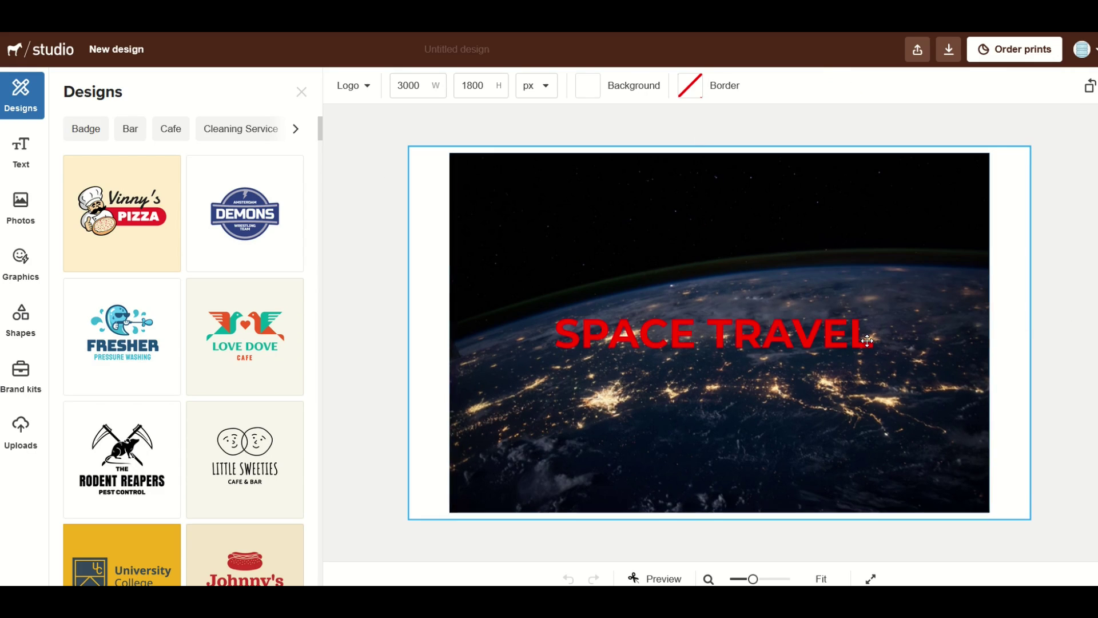
Step: Return to the studio home page and show the Tools list: Studio, Trace, Upscale, Redraw, Print and Ship
left_click(40, 57)
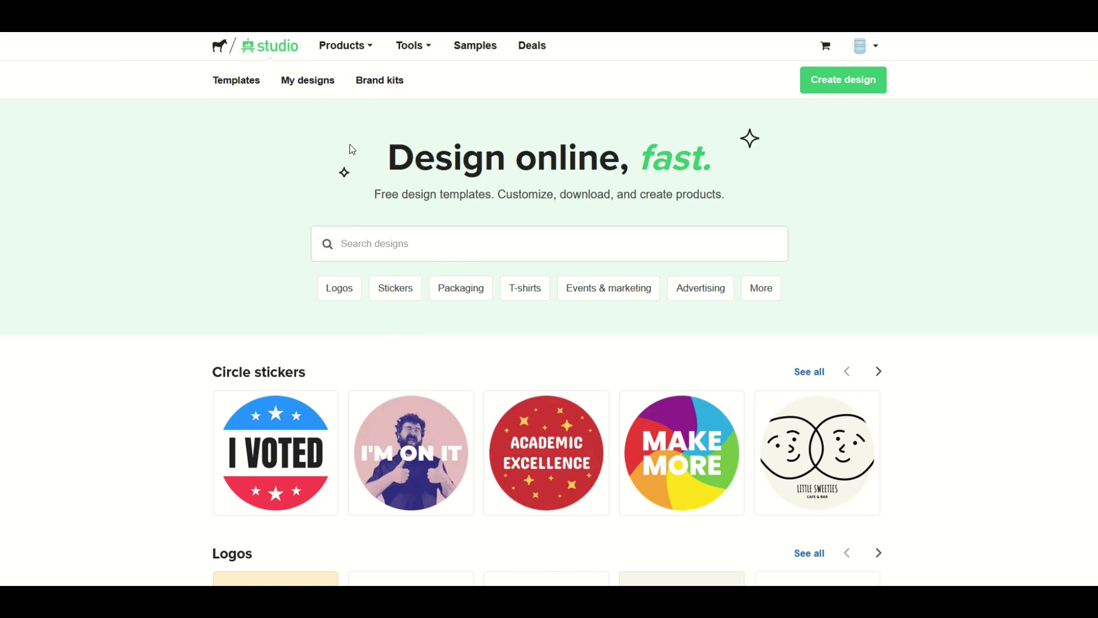
mouse_move(407, 52)
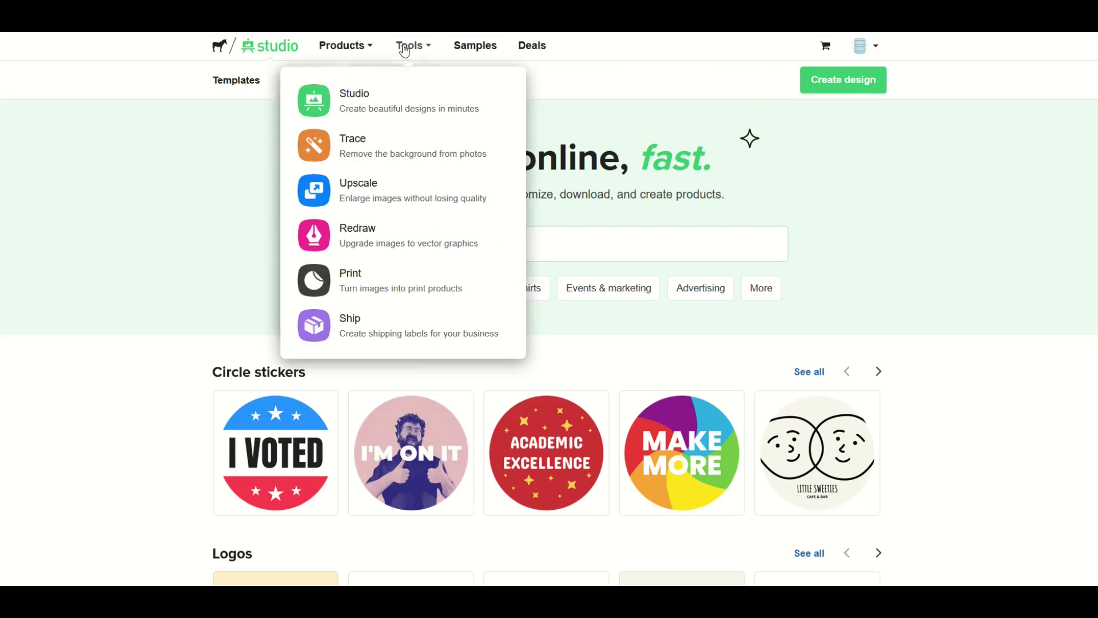
Step: Run Trace on woman-1504982_1280.jpg to get a background-free cut-out of the portrait
left_click(360, 148)
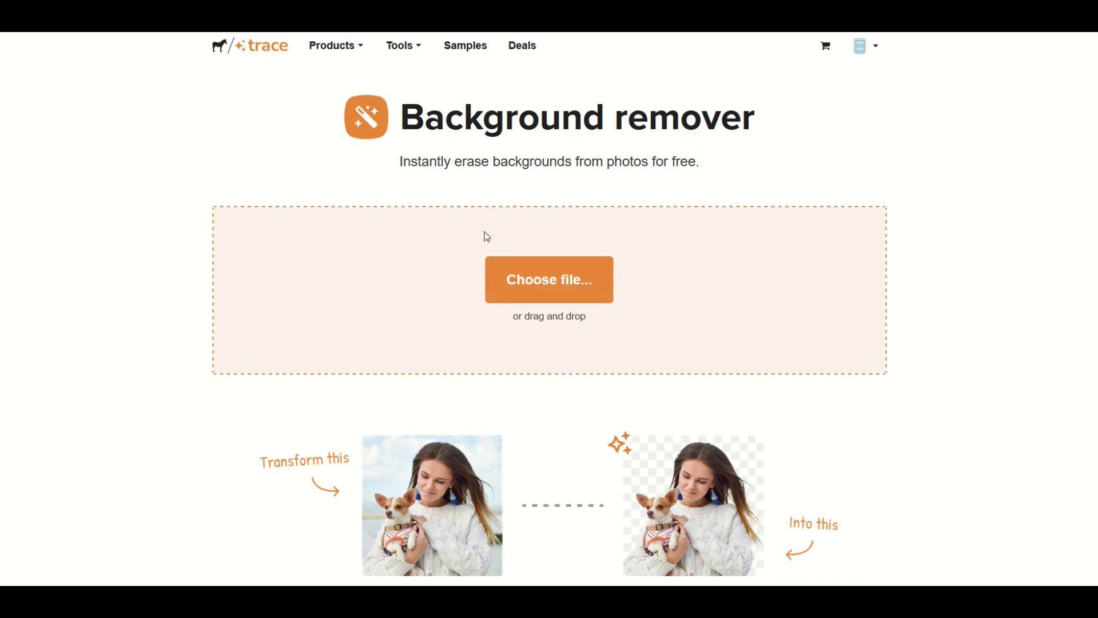
scroll(701, 413, "down", 1)
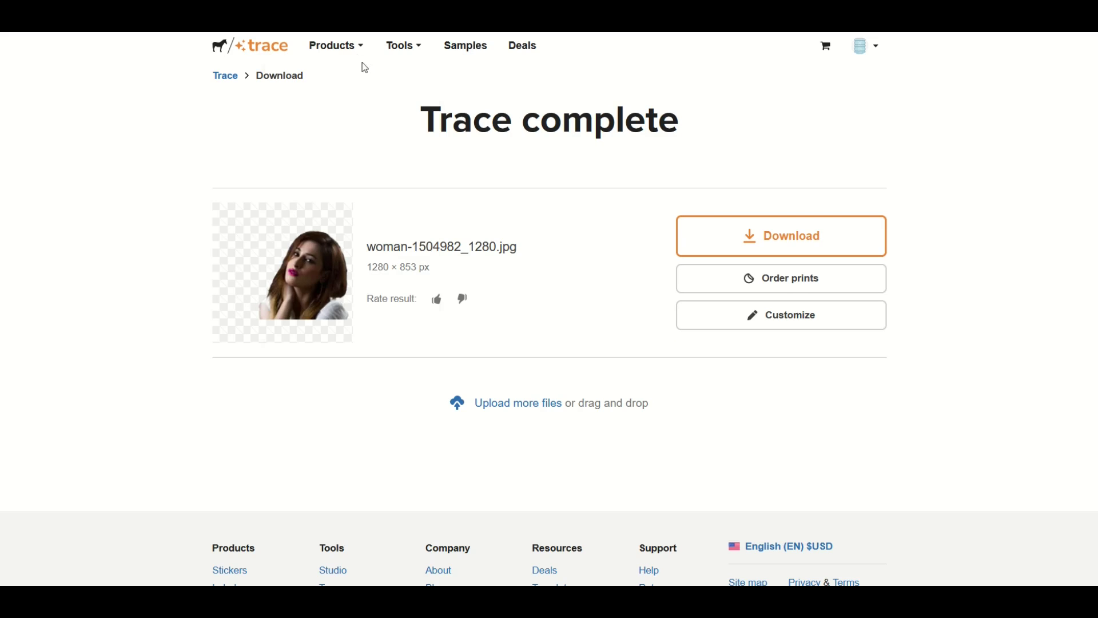
left_click(400, 47)
Step: Send the cut-out portrait into a Studio design, then shrink it and move it up and left
left_click(777, 325)
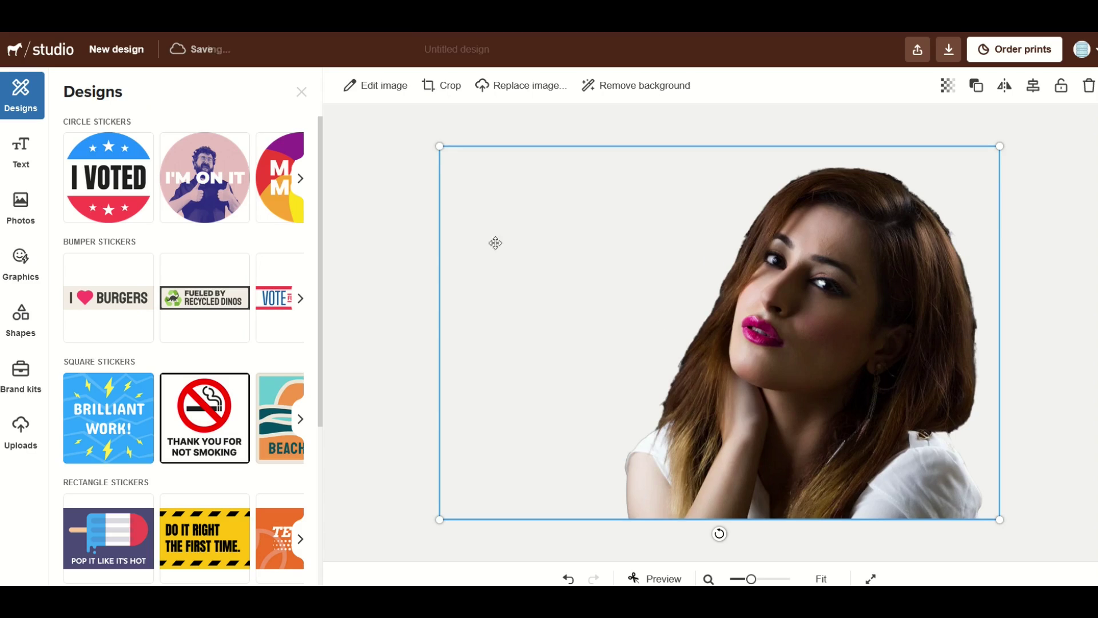
left_click_drag(441, 147, 650, 287)
left_click_drag(812, 401, 746, 381)
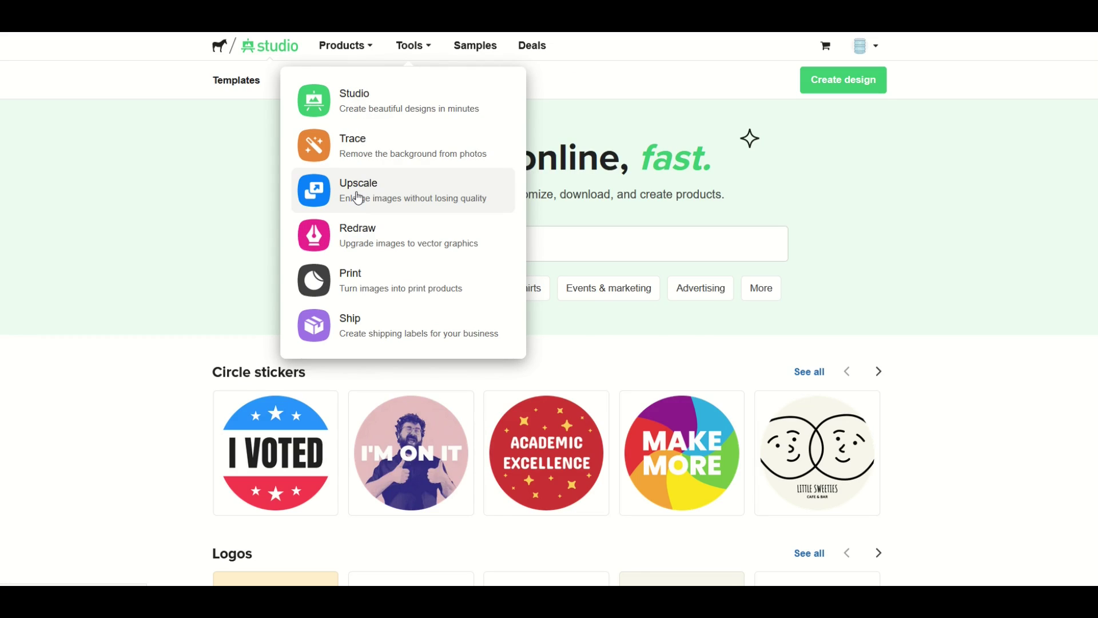
Step: Upload woman-1504982_1280.jpg to Upscale to enlarge it 2x to 2560 × 1706 px
left_click(359, 199)
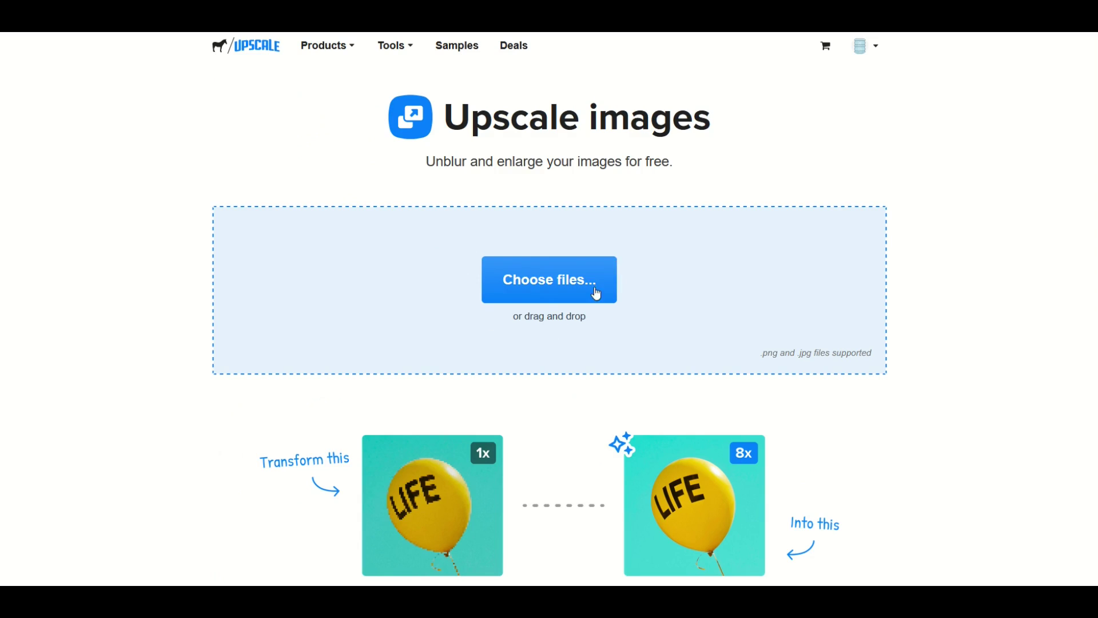
left_click(535, 292)
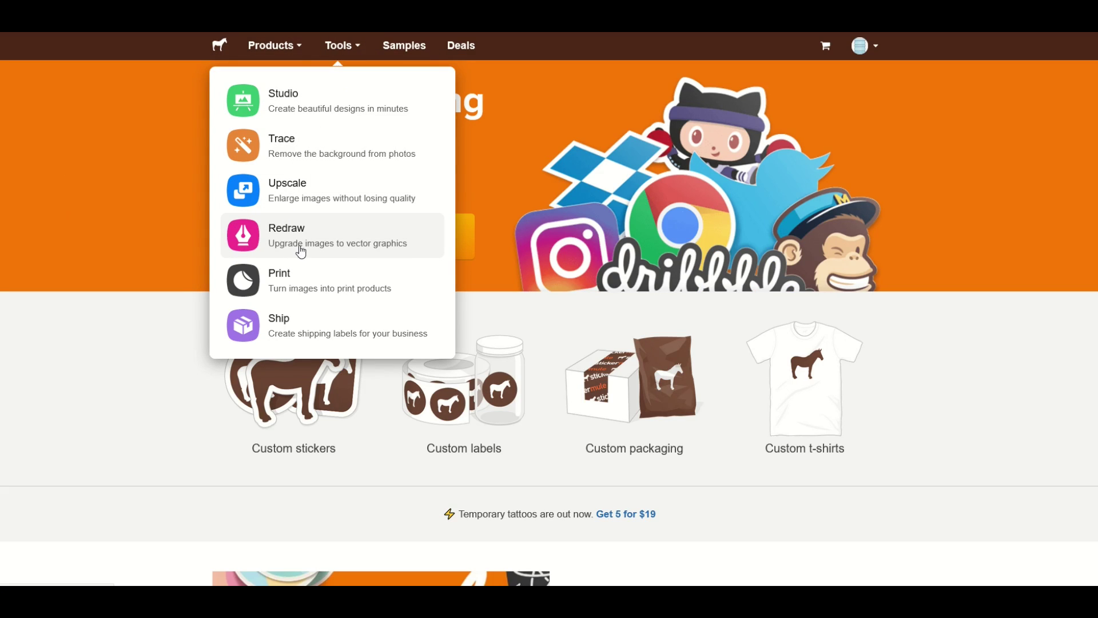
Step: Open Redraw's $14 Vectorize images page and briefly highlight its service description
left_click(344, 251)
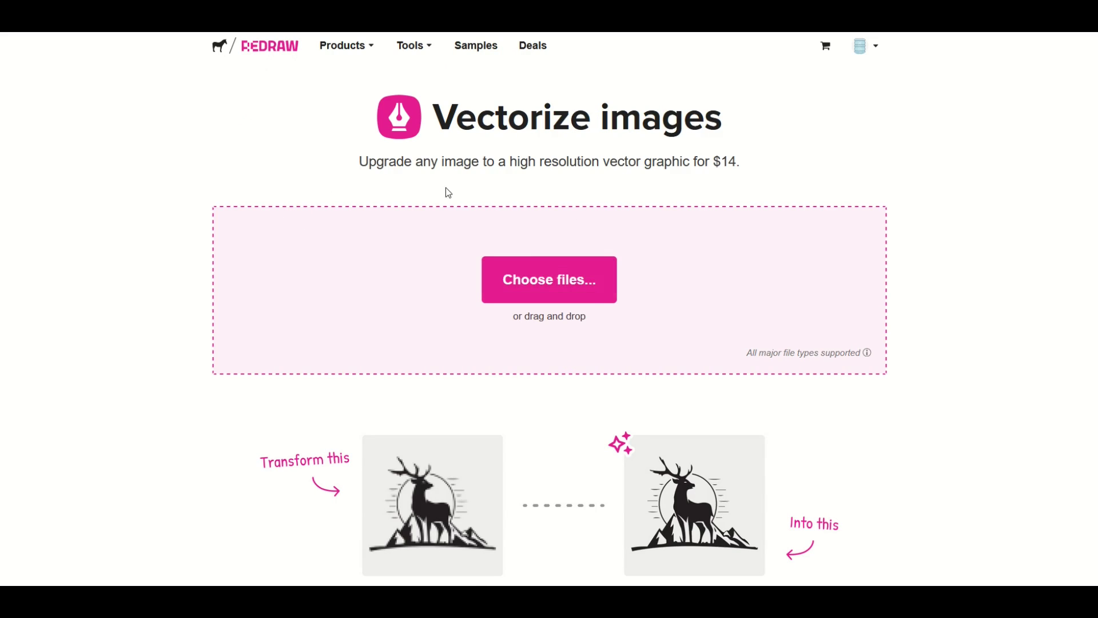
left_click_drag(402, 162, 745, 162)
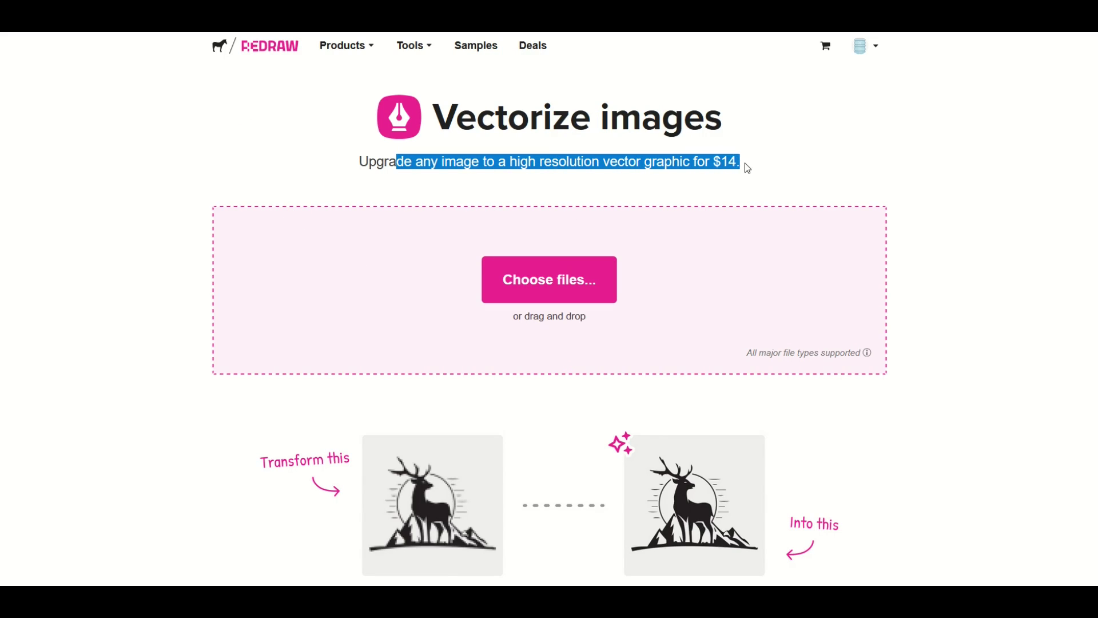
left_click(354, 183)
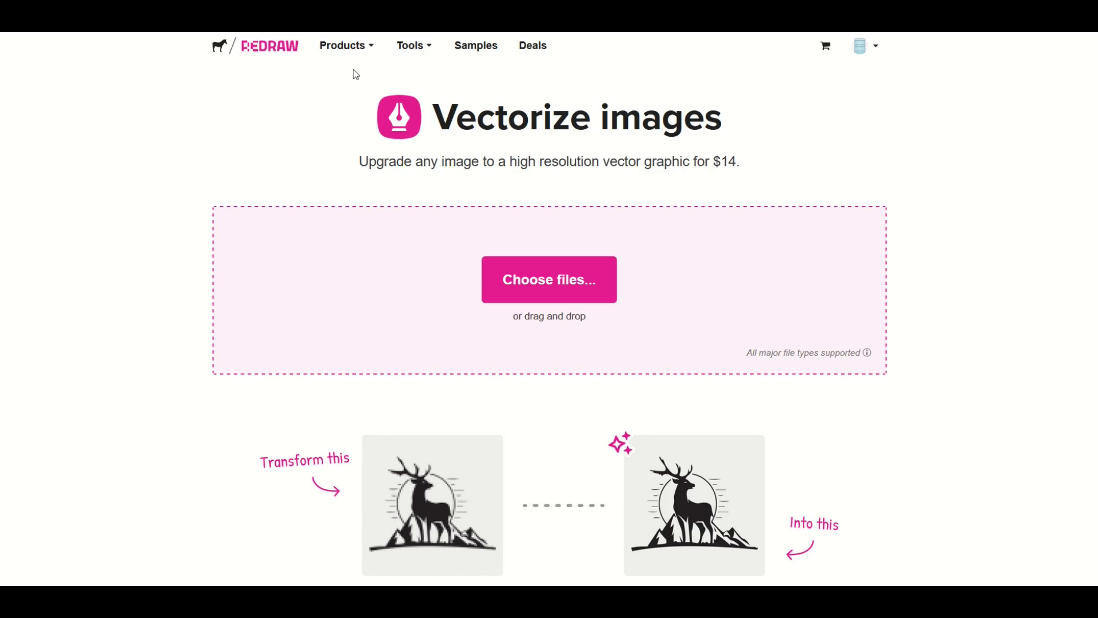
Step: Show the Tools and Products menus, listing Stickers, Labels, Magnets, Buttons, Packaging, T-shirts and More
mouse_move(398, 56)
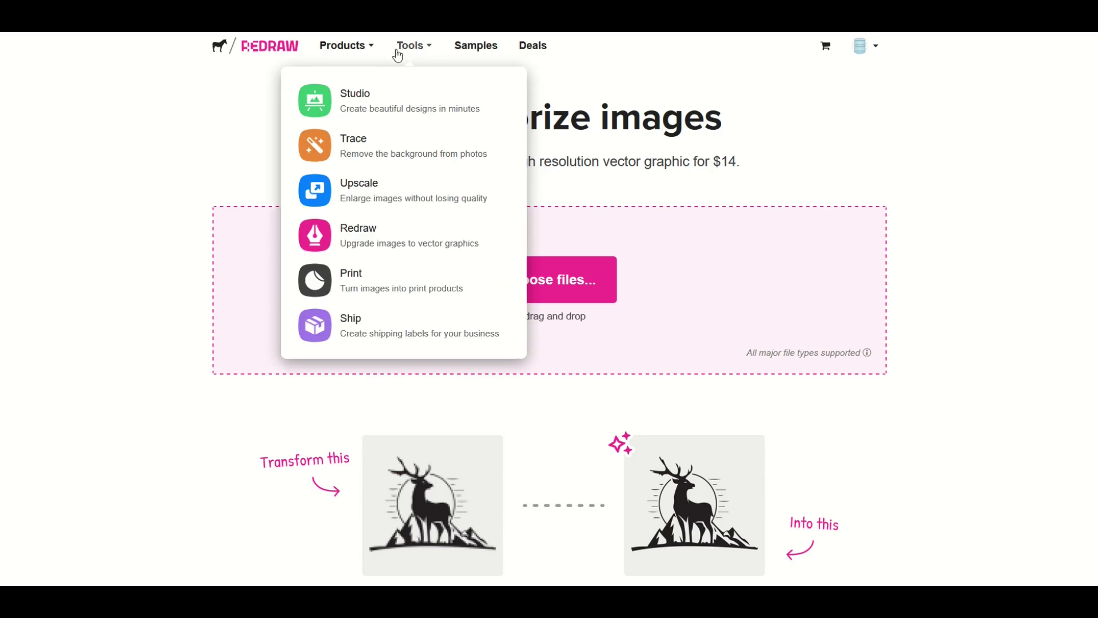
mouse_move(341, 51)
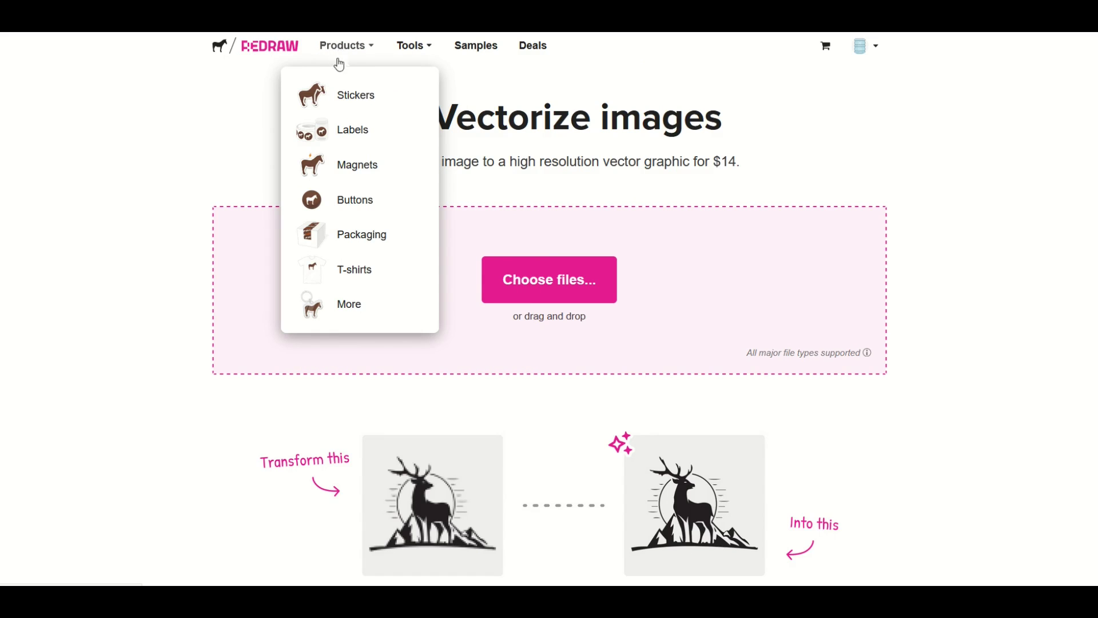